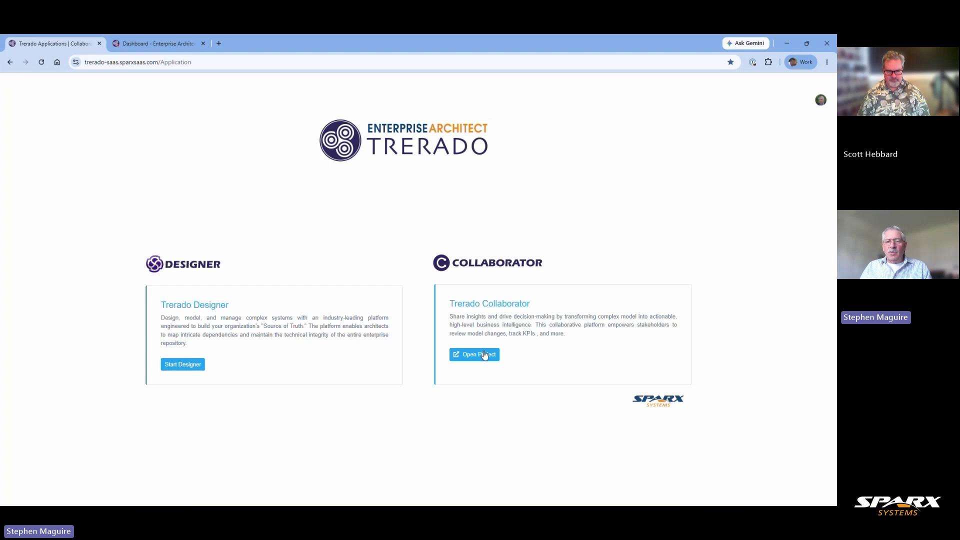
# Switch to the ArchiSurance Enterprise Architecture Overview dashboard and open its Conceptual Data Model Connections chart in a full view.
pyautogui.click(149, 46)
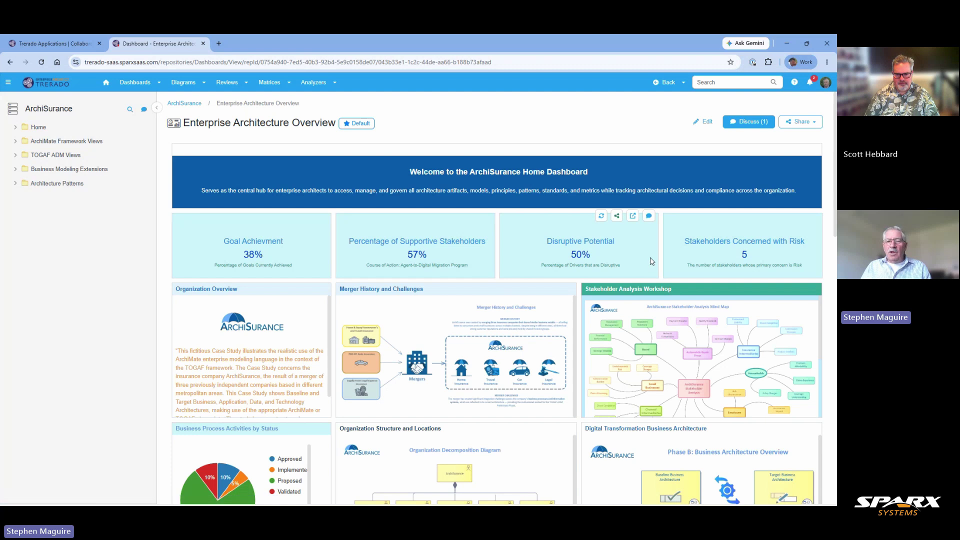
pyautogui.scroll(-1, 651, 261)
pyautogui.scroll(-10, 651, 260)
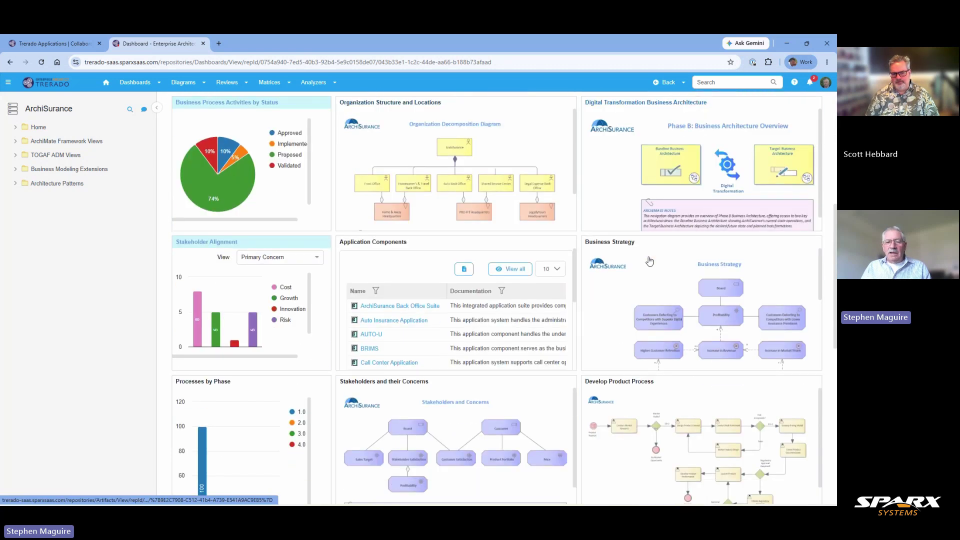
pyautogui.scroll(-3, 649, 261)
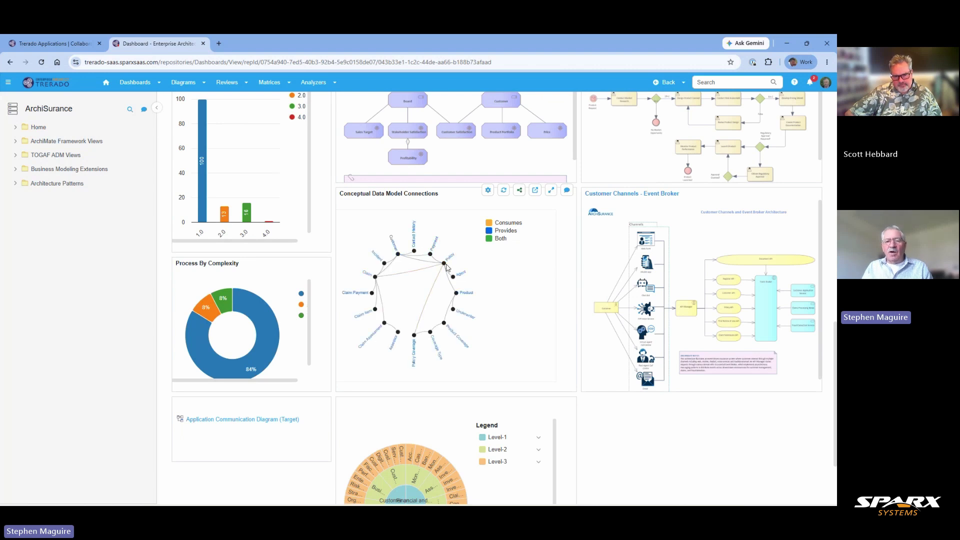
pyautogui.click(535, 191)
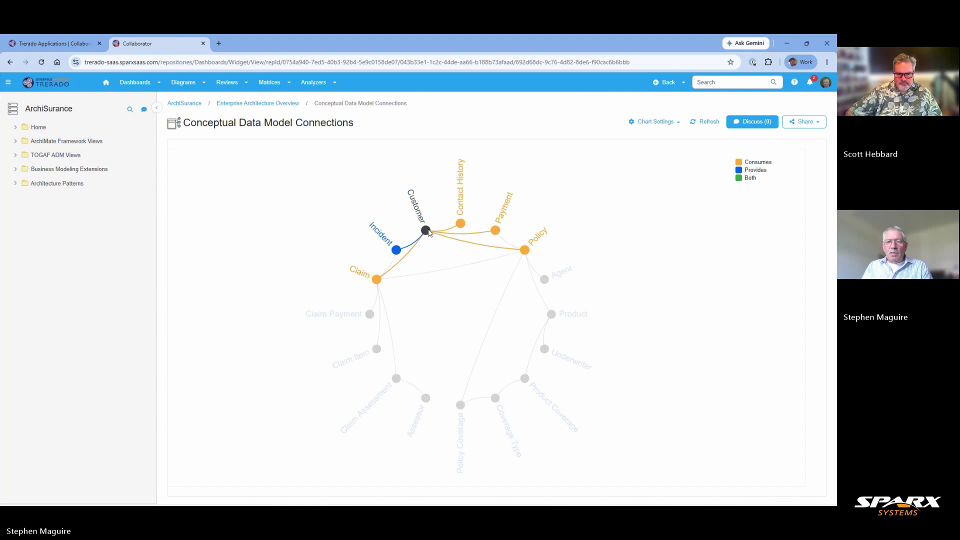
# View the properties of the Customer, Product and Product Coverage entities from the Conceptual Data Model Connections chart.
pyautogui.click(428, 232)
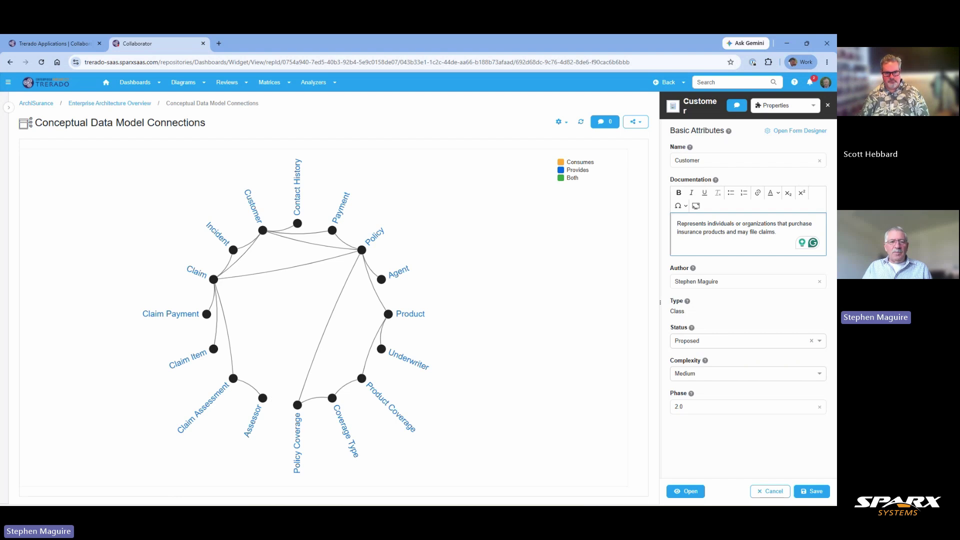
pyautogui.moveTo(390, 318)
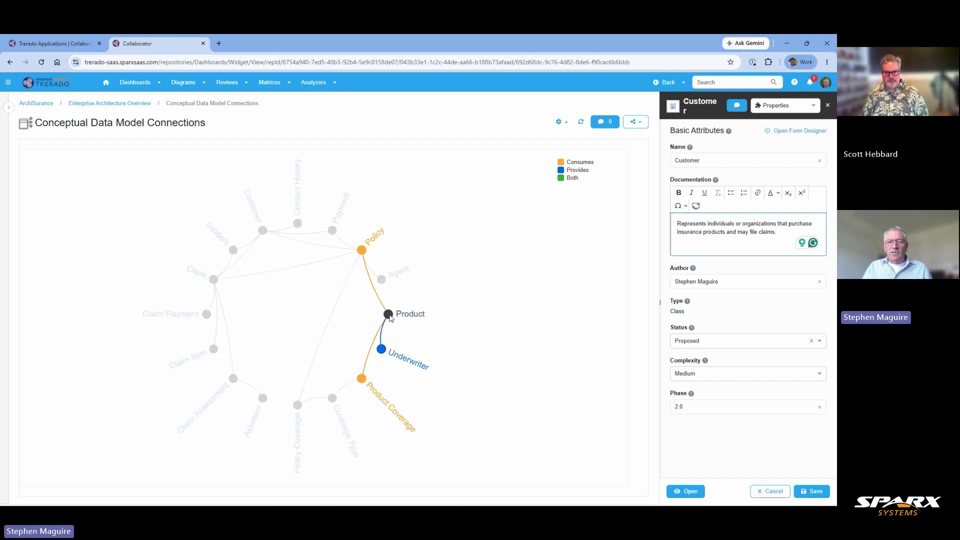
pyautogui.click(390, 315)
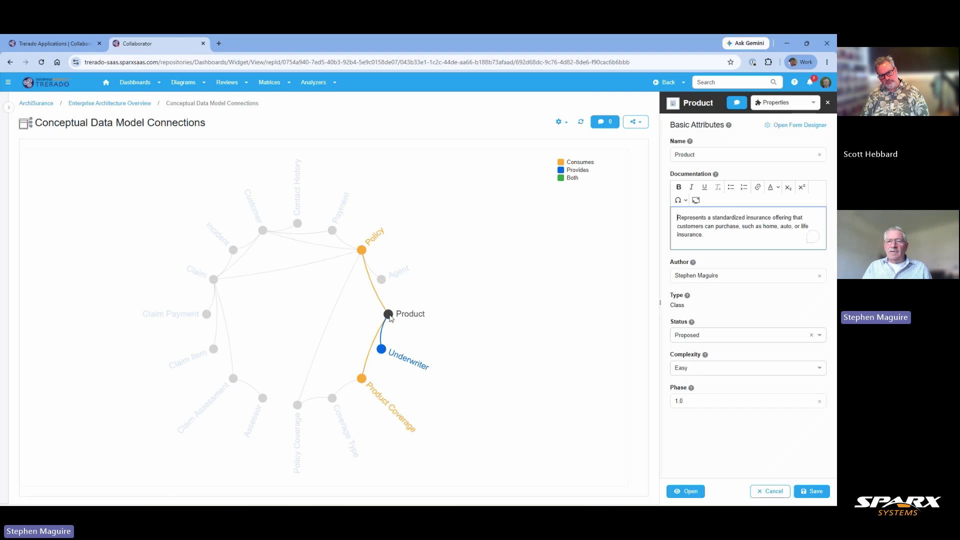
pyautogui.click(362, 379)
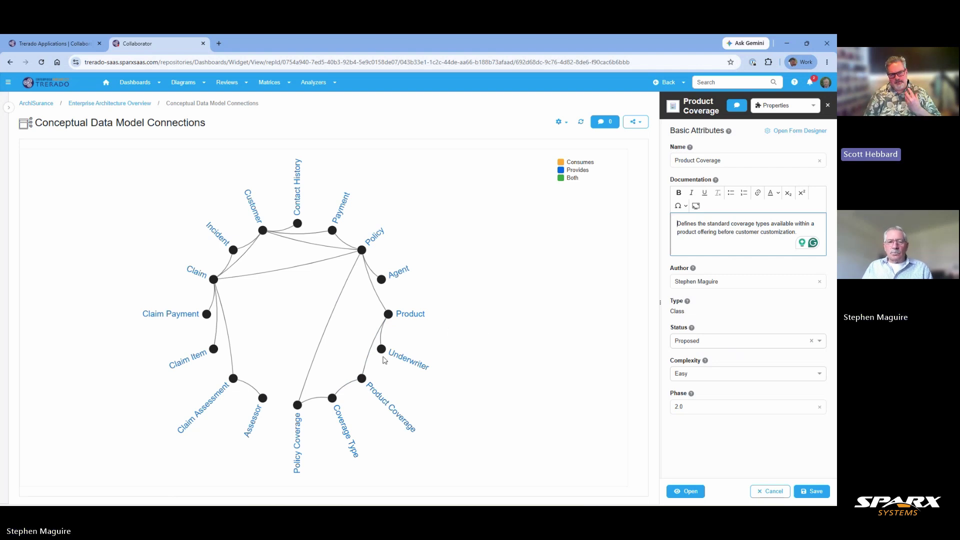
pyautogui.click(363, 380)
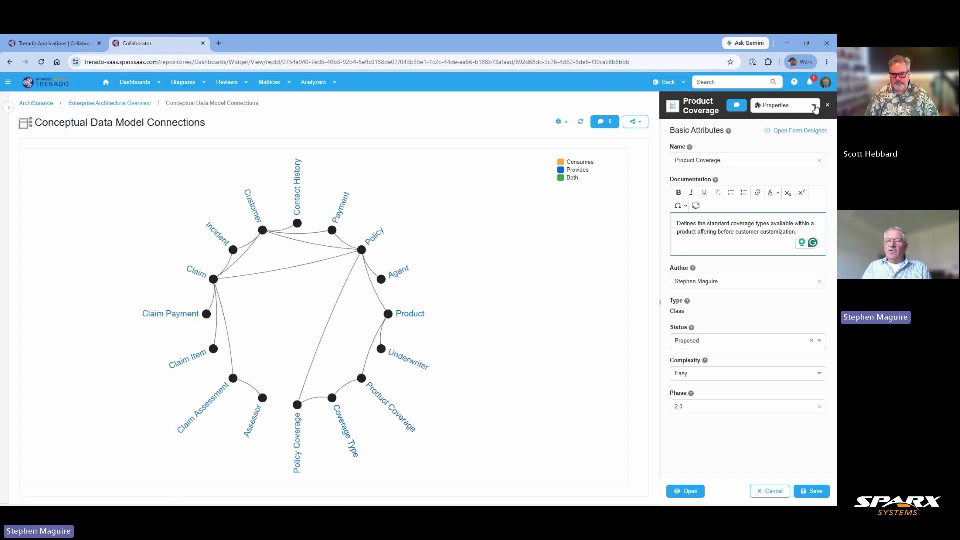
# Inspect the traceability and class attributes of Product Coverage, and view the properties of the Policy entity.
pyautogui.click(814, 107)
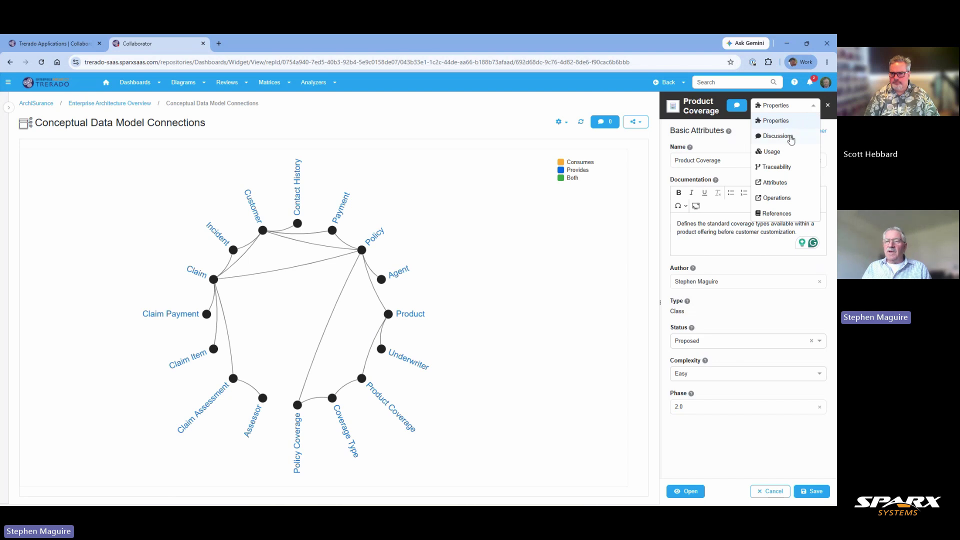
pyautogui.click(781, 170)
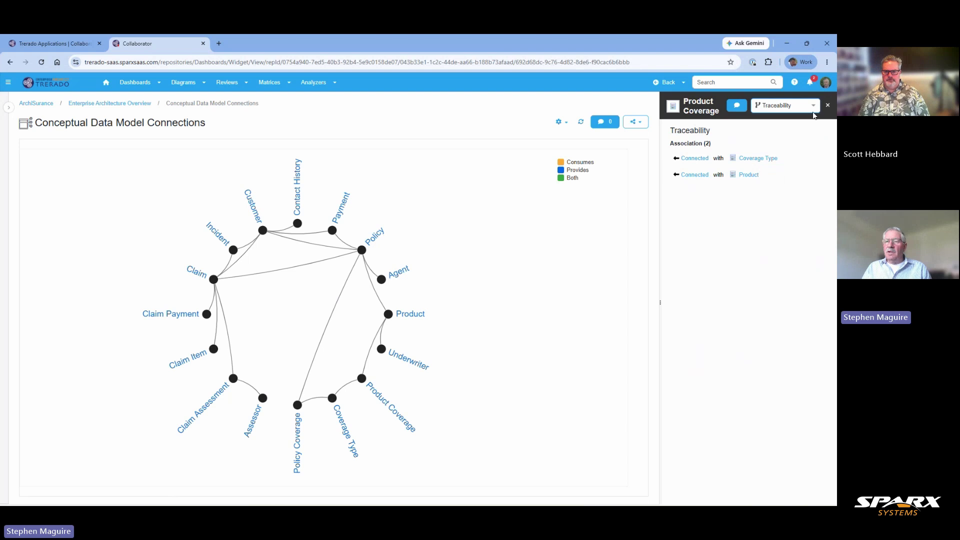
pyautogui.click(814, 107)
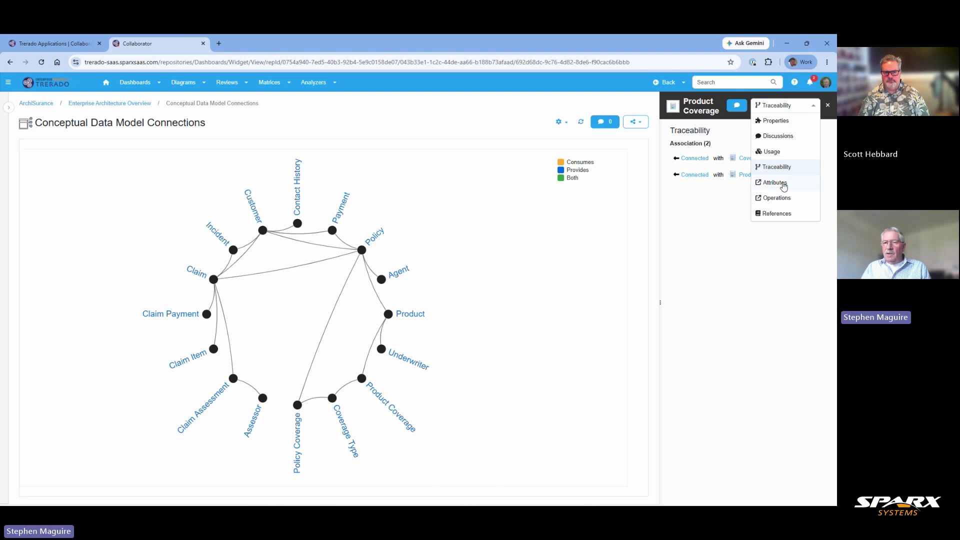
pyautogui.click(784, 183)
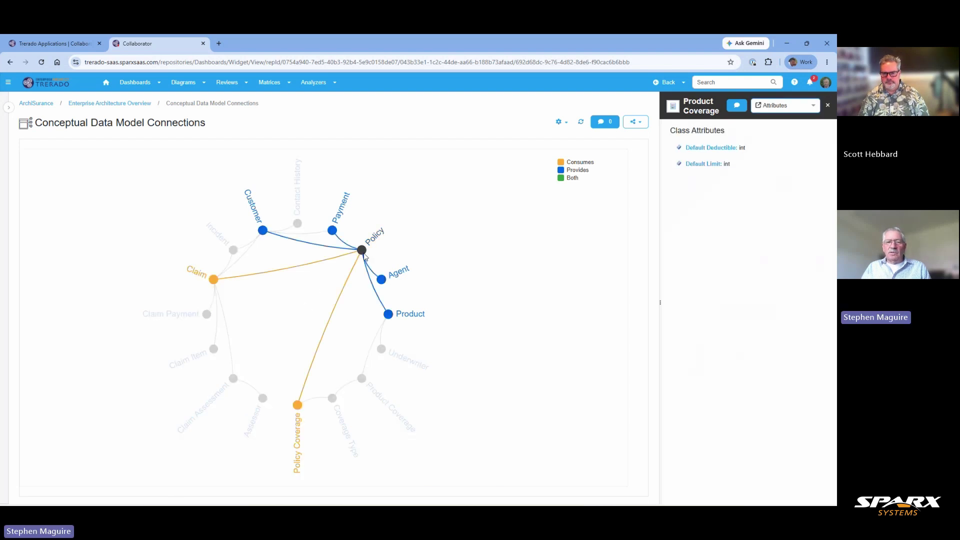
pyautogui.click(362, 251)
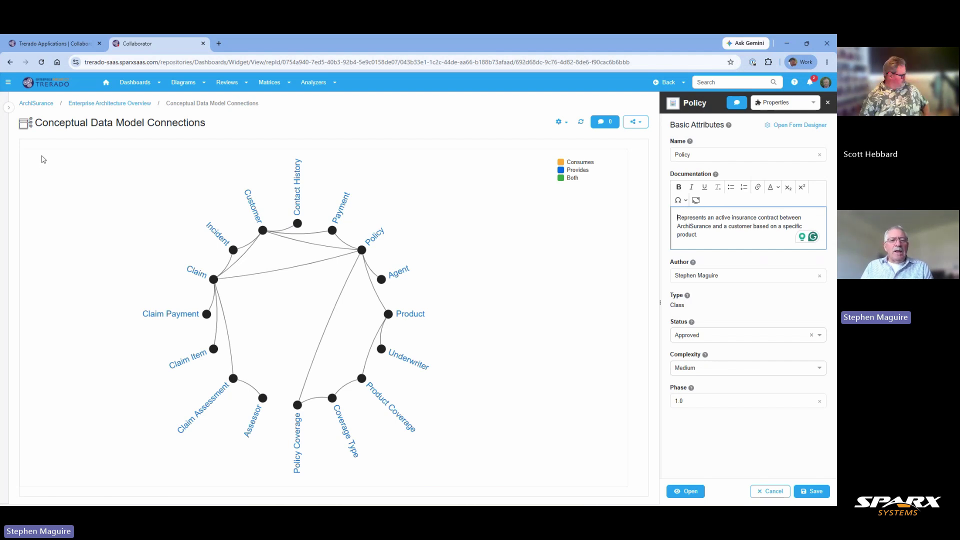
# Go to the repository list and open the ArchiSurance - Video Demo repository.
pyautogui.click(9, 83)
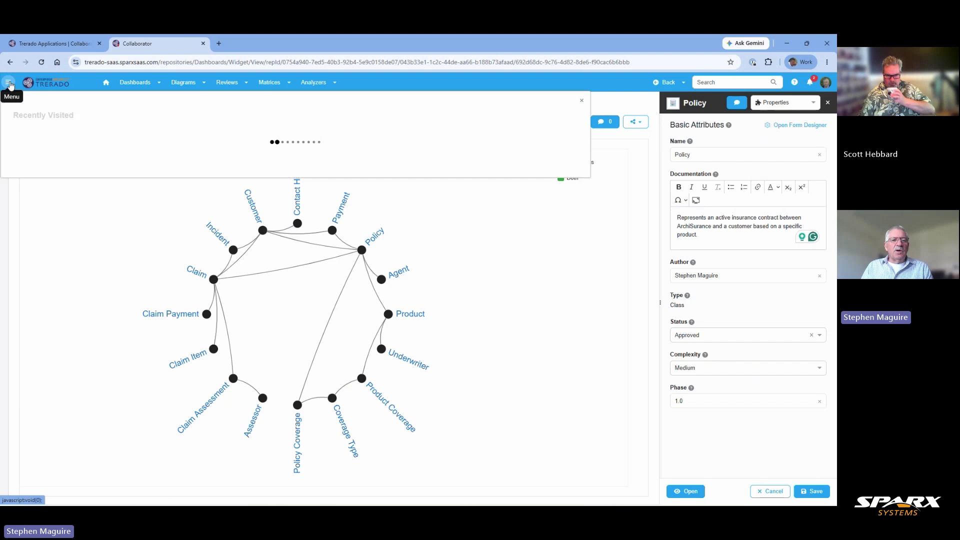
pyautogui.click(50, 150)
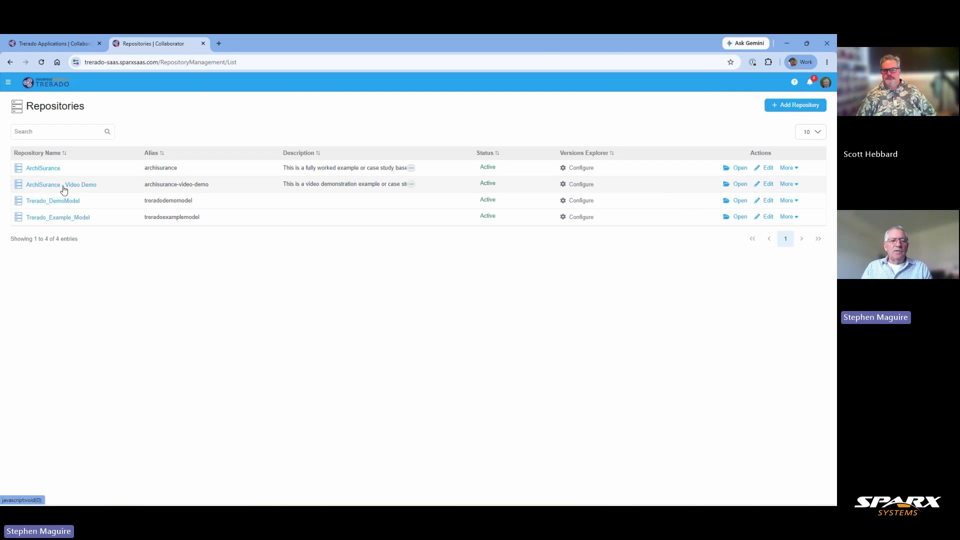
pyautogui.click(70, 188)
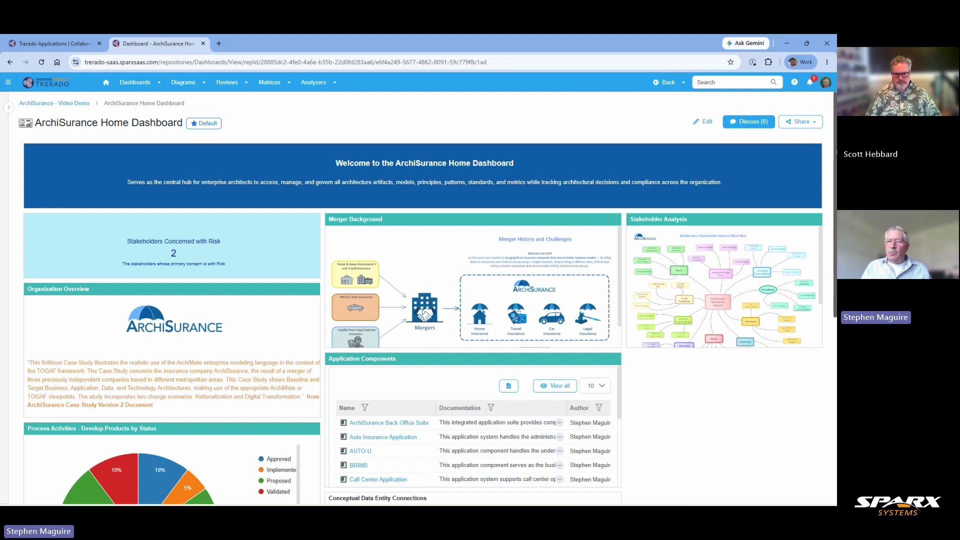
# Look through the widgets on the ArchiSurance Home Dashboard, including the Conceptual Data Entity Connections chart.
pyautogui.scroll(-1, 836, 153)
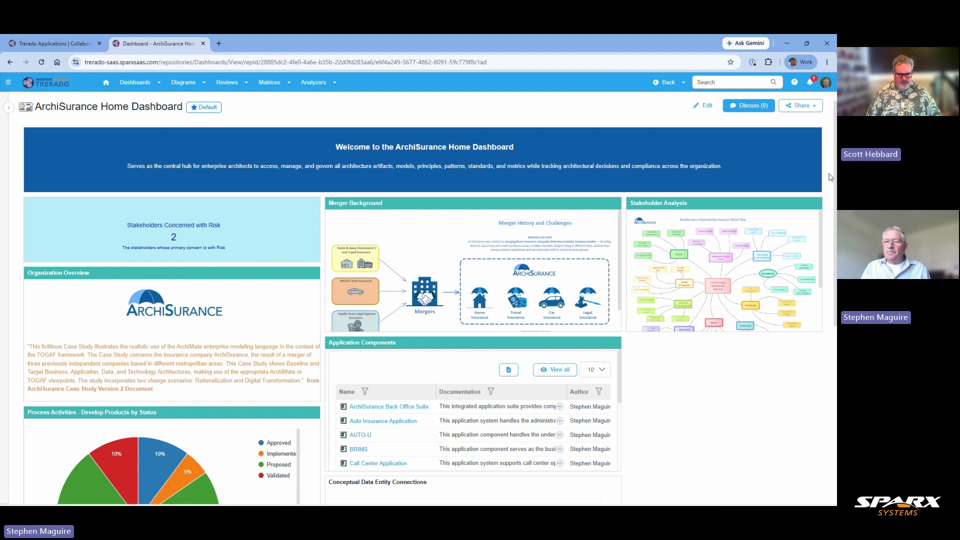
pyautogui.scroll(-2, 835, 207)
pyautogui.scroll(-3, 836, 207)
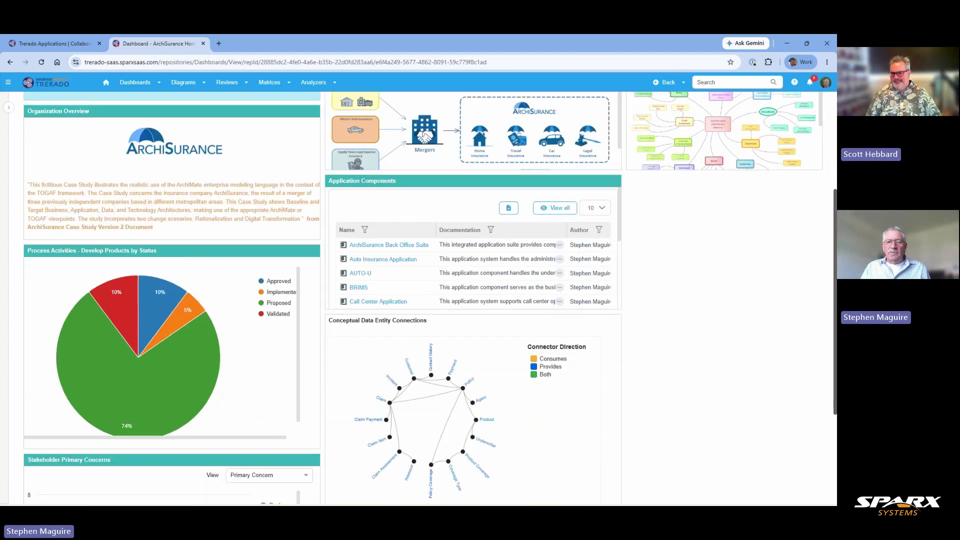
pyautogui.scroll(2, 837, 220)
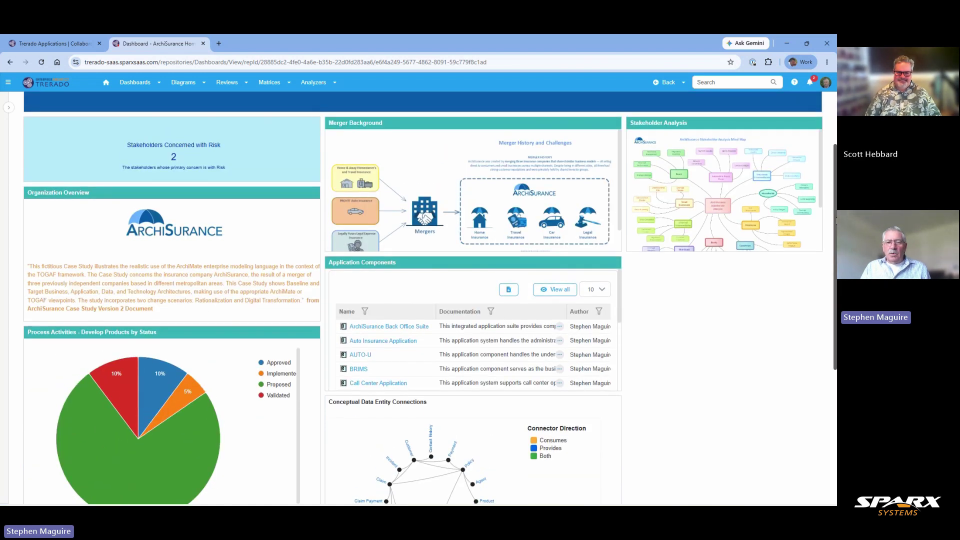
pyautogui.scroll(-4, 837, 220)
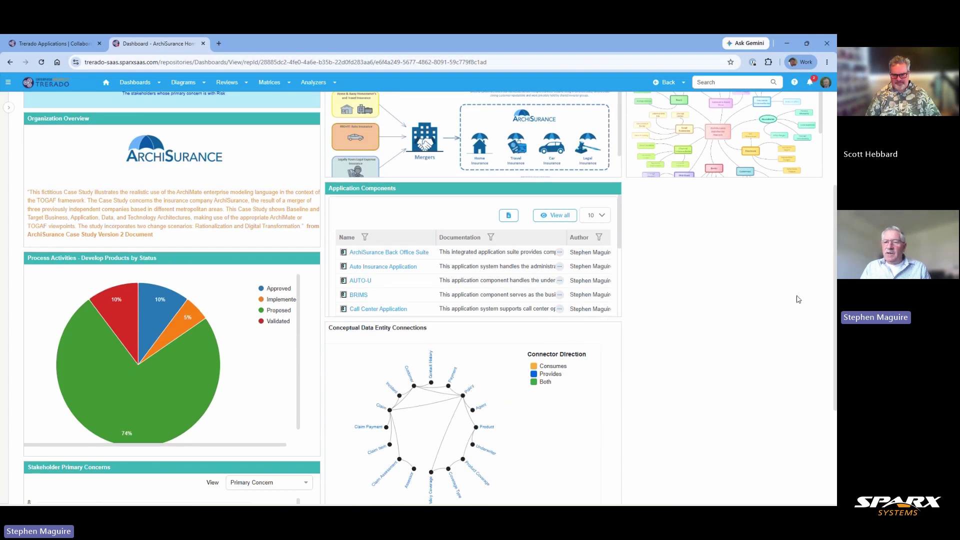
pyautogui.scroll(1, 799, 299)
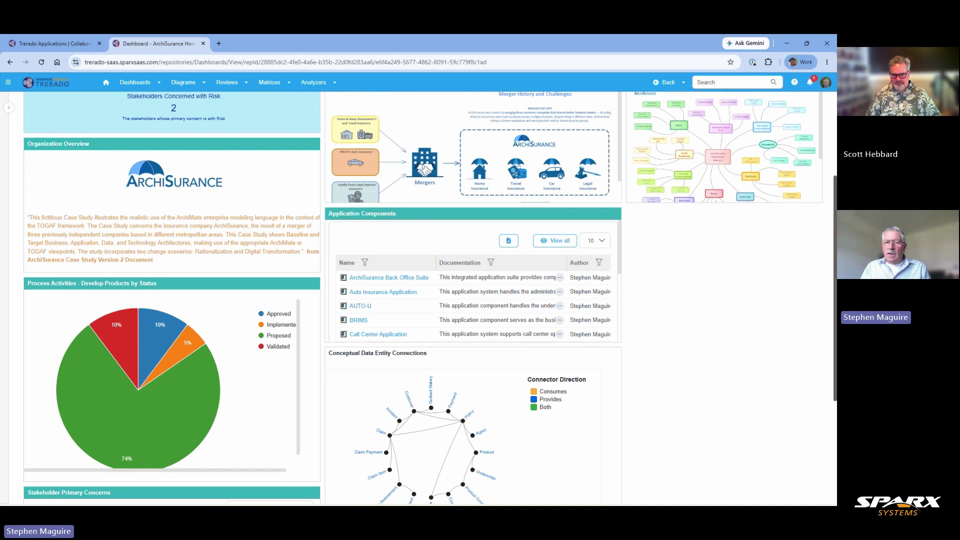
pyautogui.scroll(6, 705, 114)
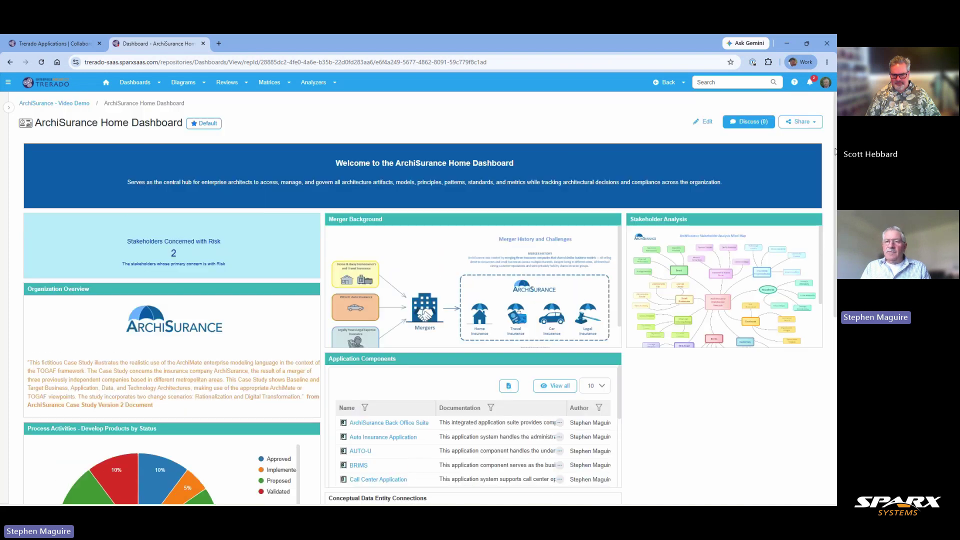
# Edit the ArchiSurance Home Dashboard to delete the Conceptual Data Entity Connections chart and its widget, and save the dashboard.
pyautogui.click(705, 123)
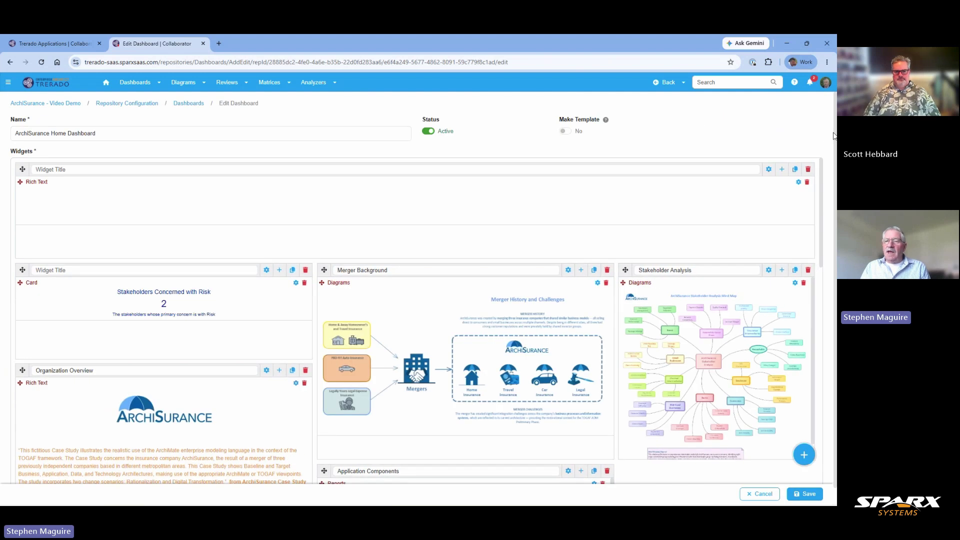
pyautogui.scroll(-1, 834, 144)
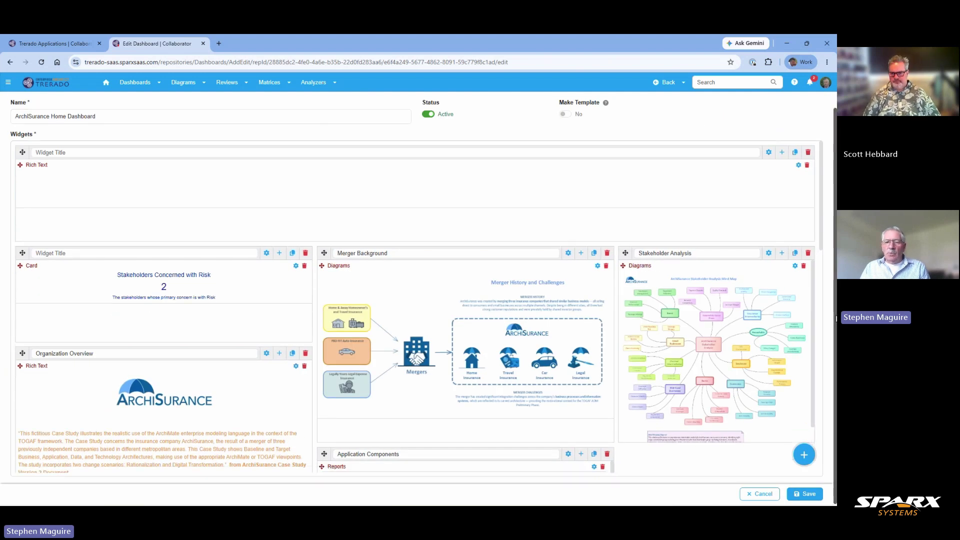
pyautogui.scroll(-1, 551, 364)
pyautogui.scroll(-6, 551, 364)
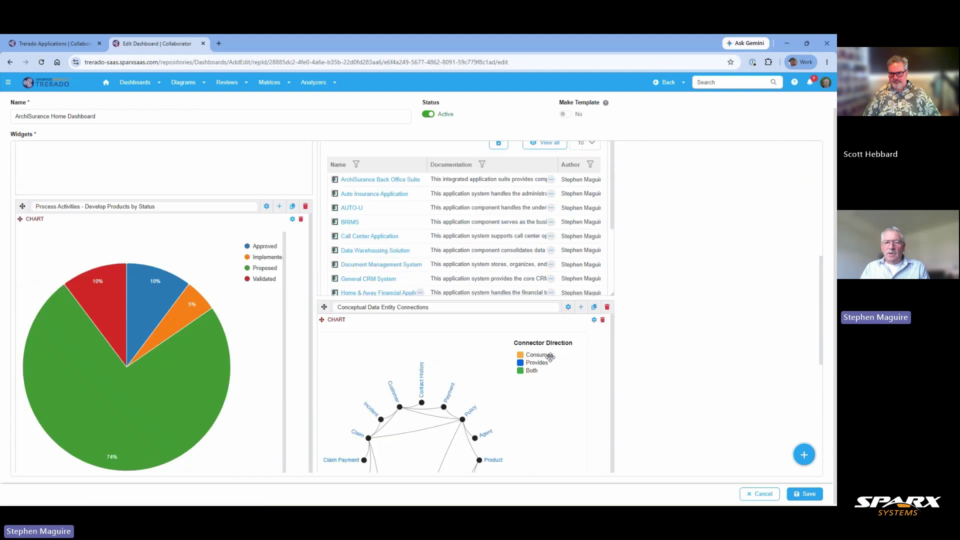
pyautogui.click(604, 322)
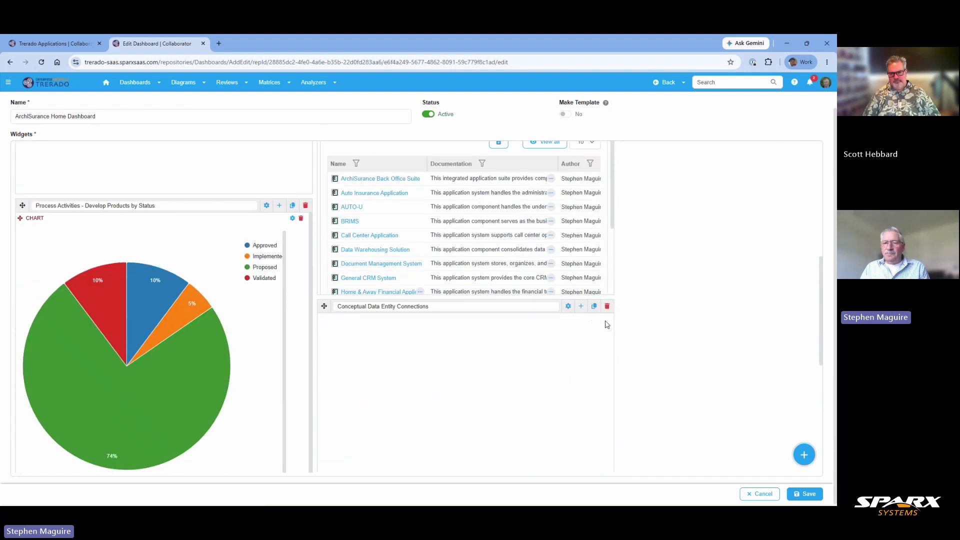
pyautogui.click(607, 306)
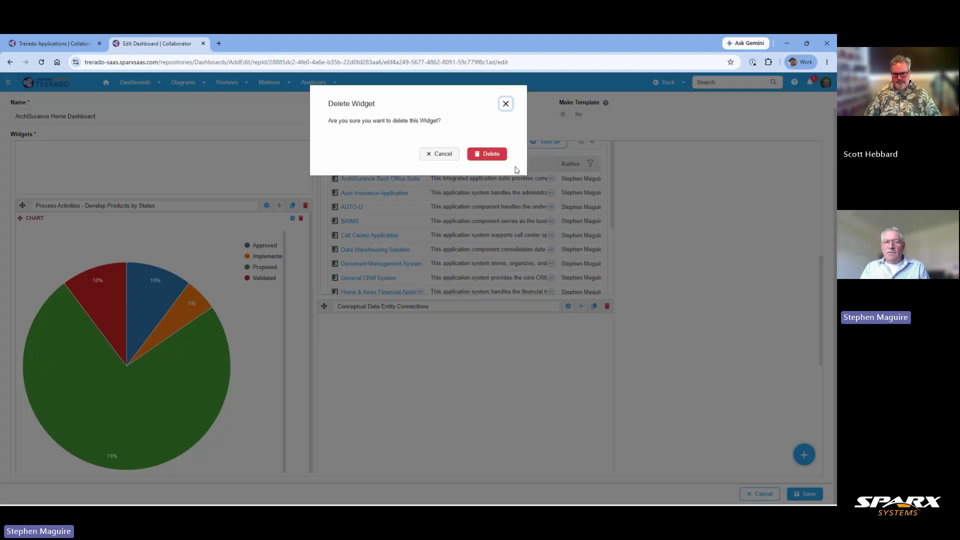
pyautogui.click(490, 156)
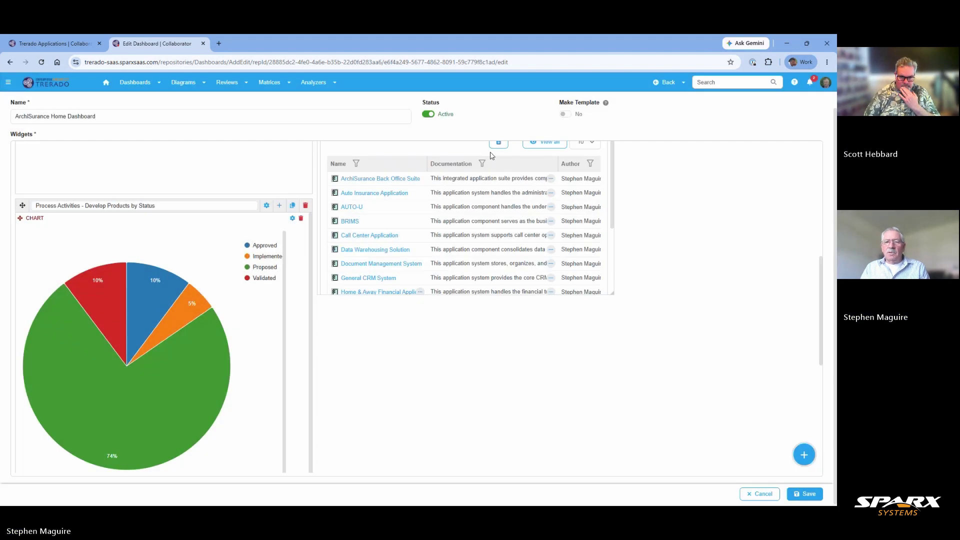
pyautogui.click(807, 494)
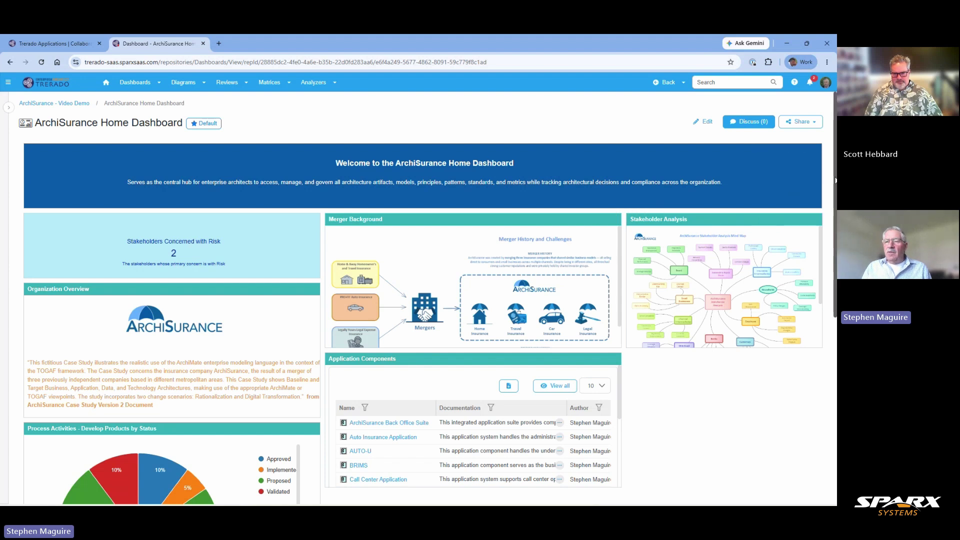
pyautogui.moveTo(835, 181); pyautogui.dragTo(836, 187)
pyautogui.scroll(1, 836, 187)
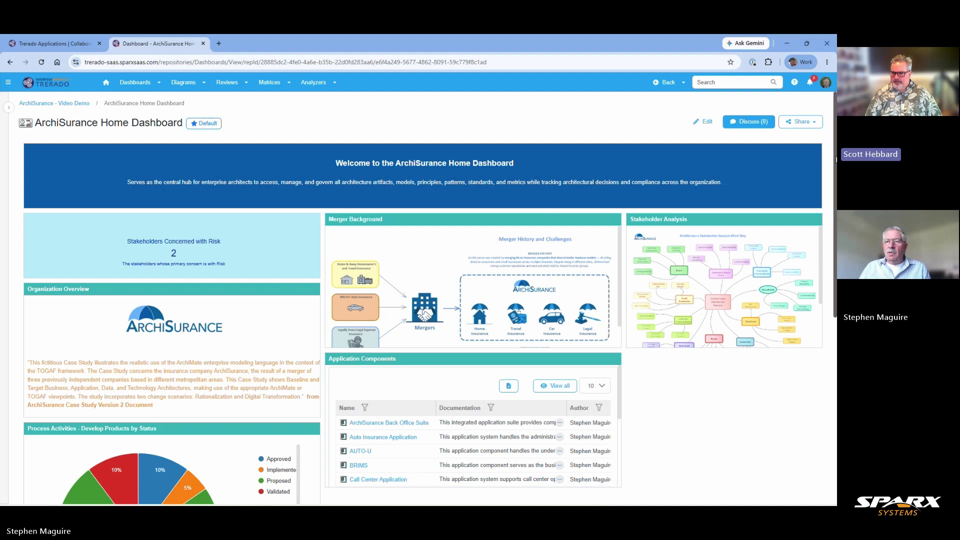
pyautogui.scroll(-2, 832, 156)
pyautogui.scroll(1, 427, 300)
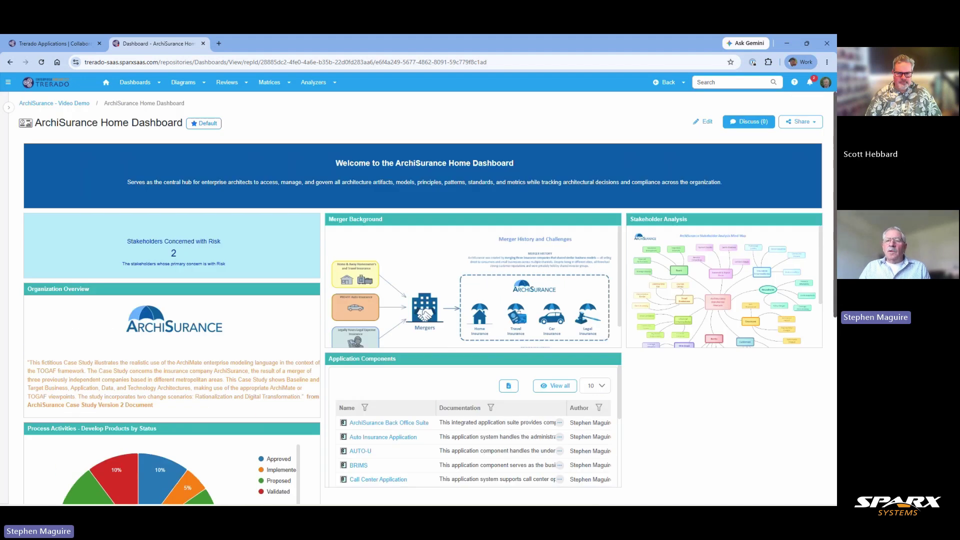
# Put the ArchiSurance Home Dashboard in edit mode and add a new Charts widget to it.
pyautogui.click(705, 125)
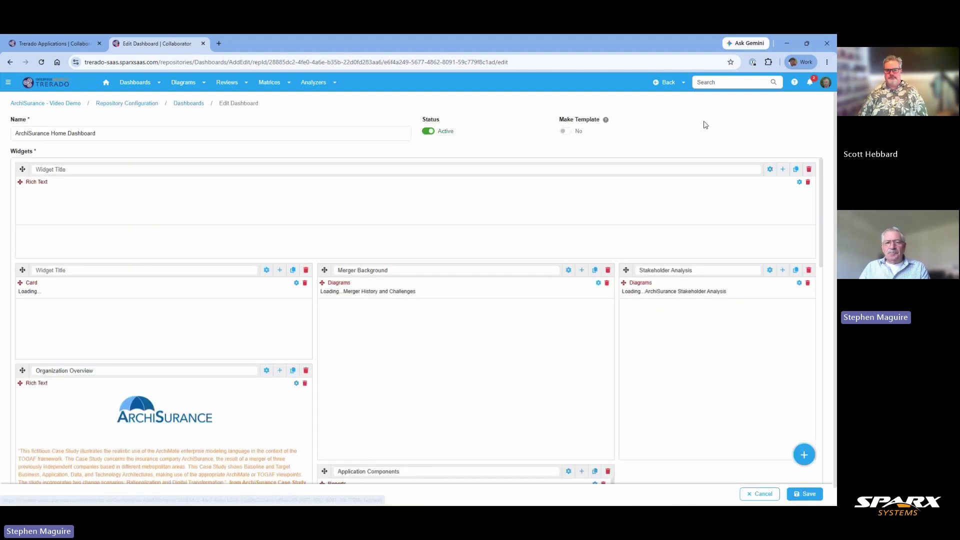
pyautogui.click(804, 456)
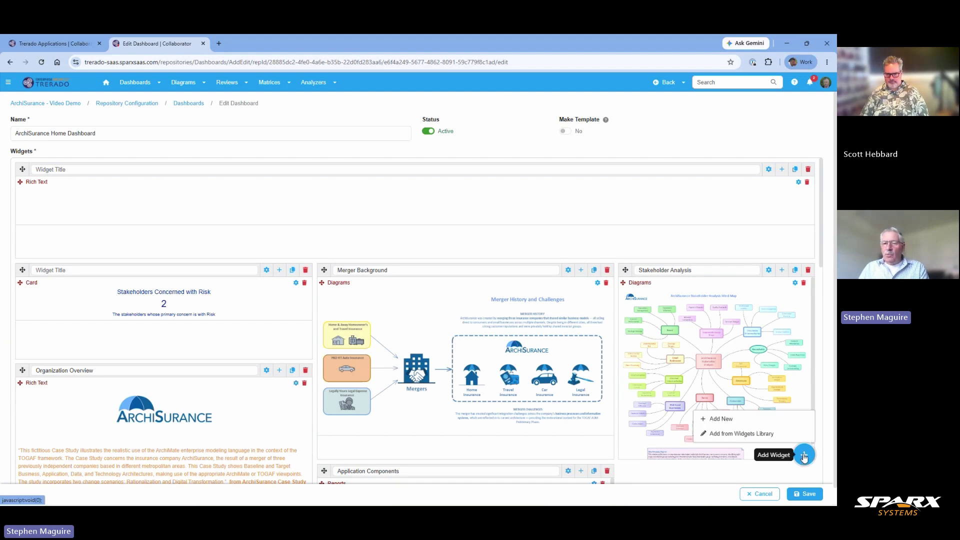
pyautogui.click(719, 420)
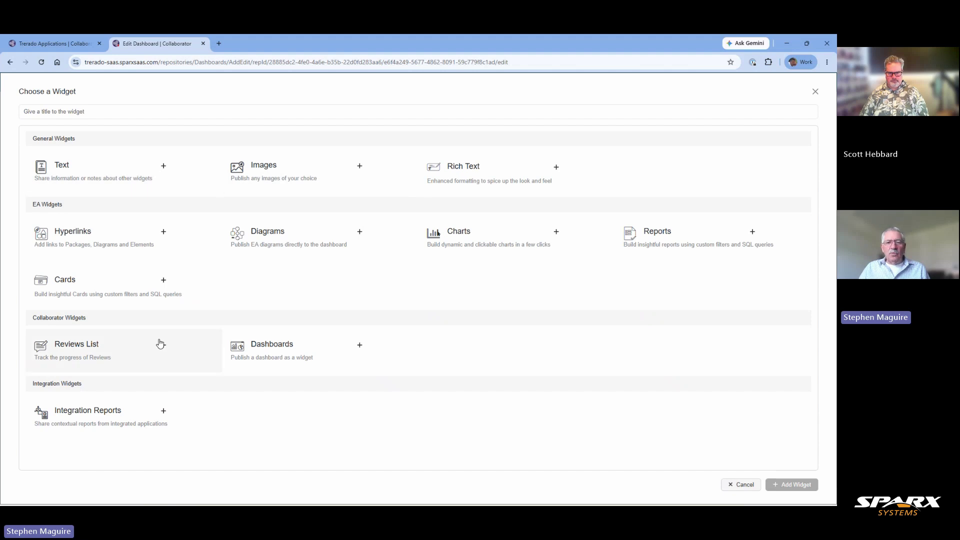
pyautogui.click(465, 239)
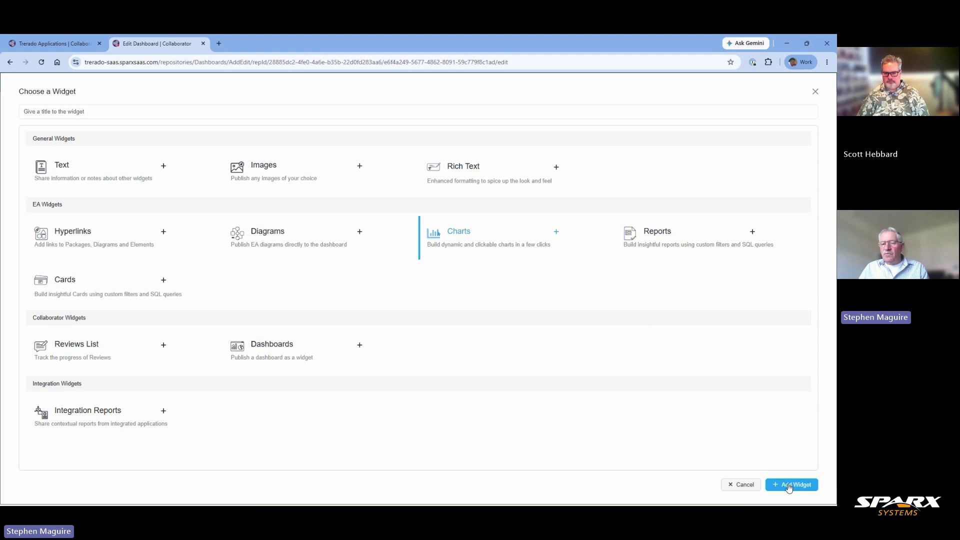
pyautogui.click(557, 232)
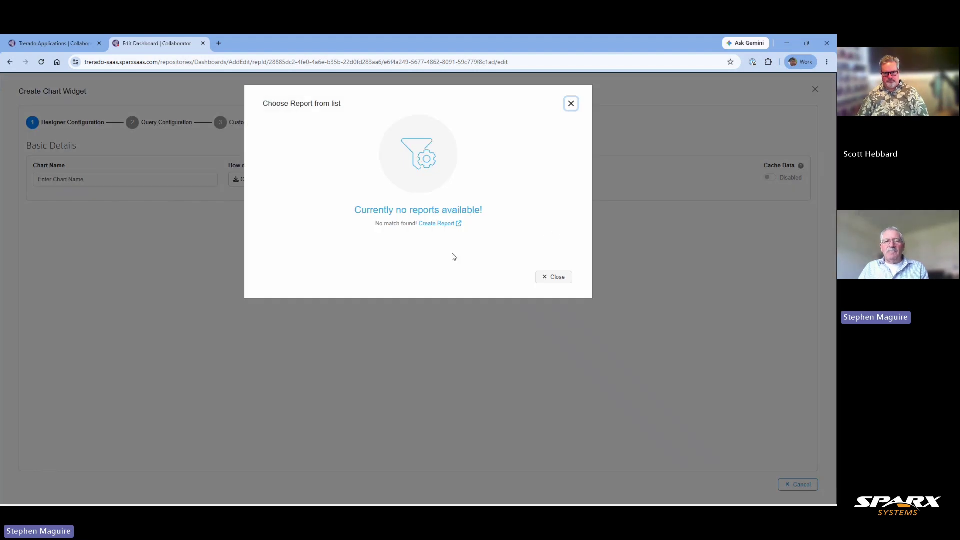
# Dismiss the report chooser, set the chart to be built with Configure Now, and choose Integration Map as the chart type.
pyautogui.click(555, 278)
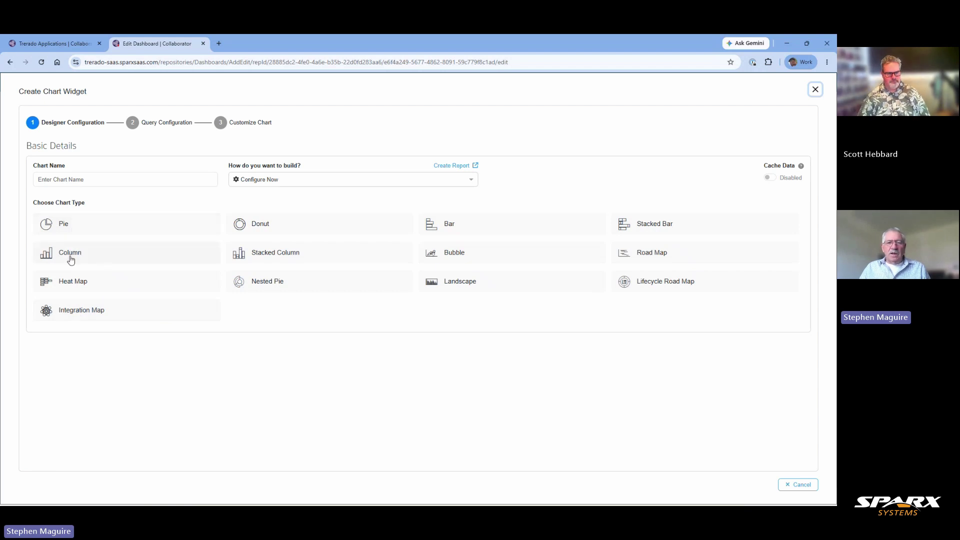
pyautogui.click(76, 314)
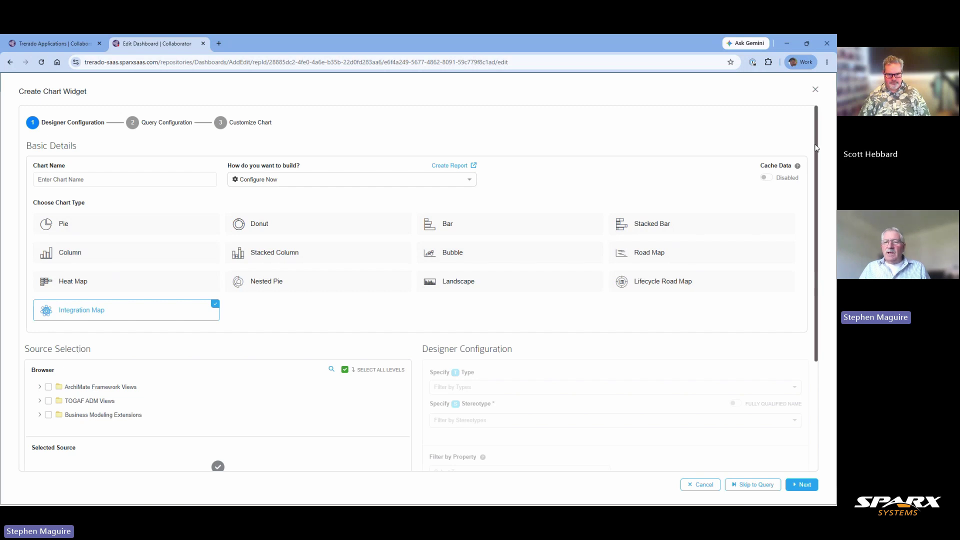
# In the source browser, expand Business Modeling Extensions and Information Models down to the entities of the Conceptual Data Model package.
pyautogui.moveTo(816, 147); pyautogui.dragTo(817, 256)
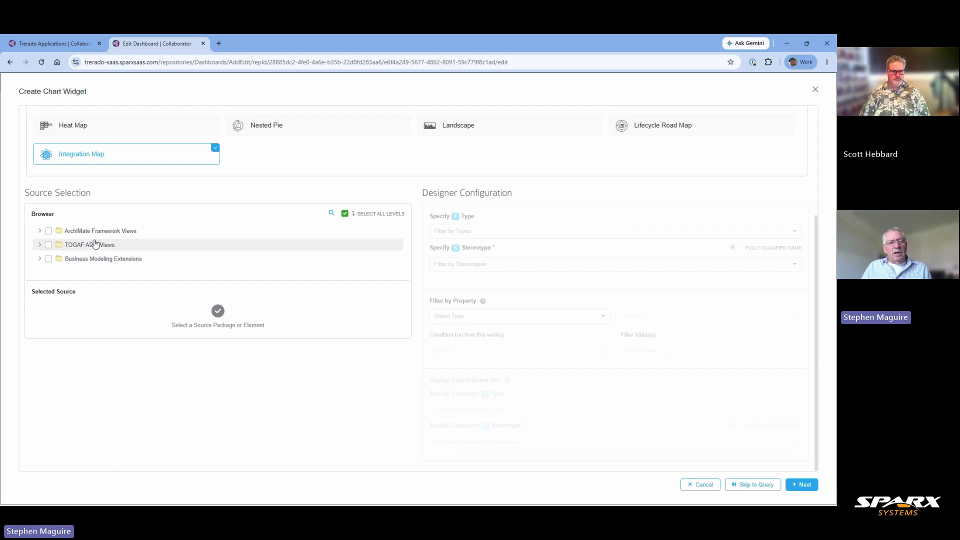
pyautogui.click(39, 259)
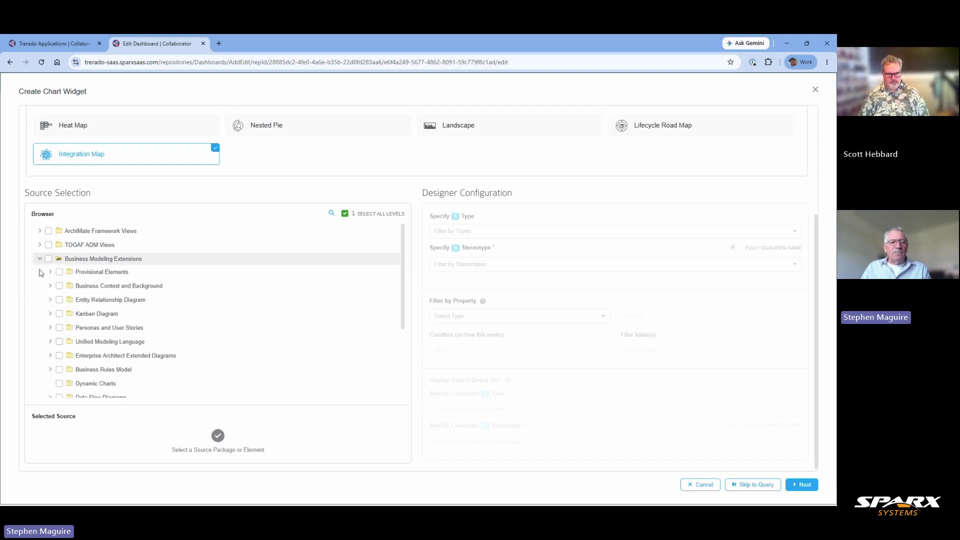
pyautogui.scroll(-3, 114, 307)
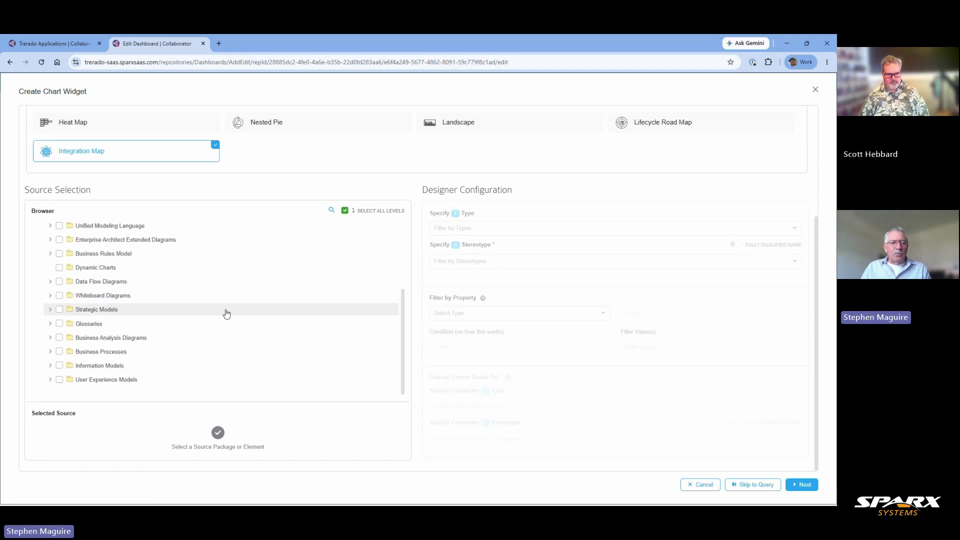
pyautogui.scroll(3, 220, 311)
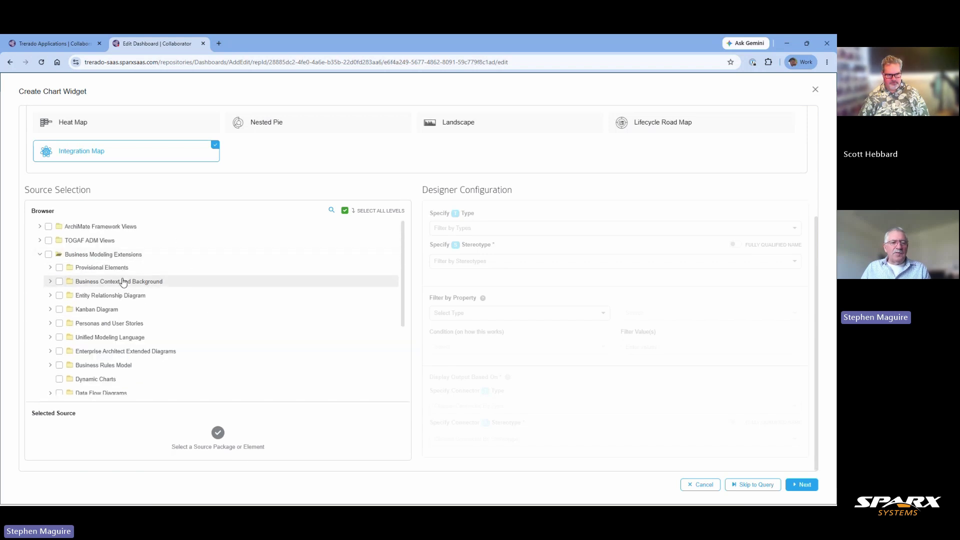
pyautogui.scroll(-5, 124, 283)
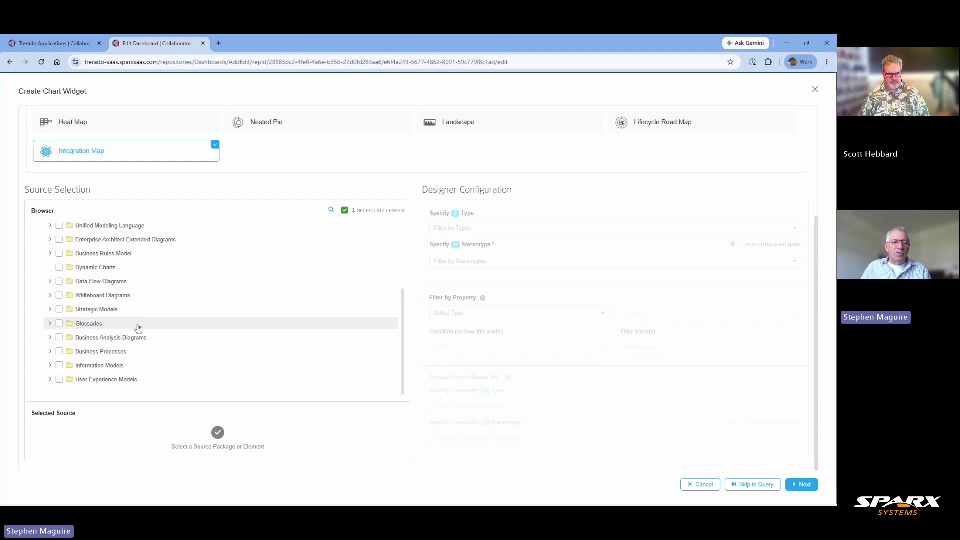
pyautogui.click(50, 368)
pyautogui.scroll(-2, 141, 326)
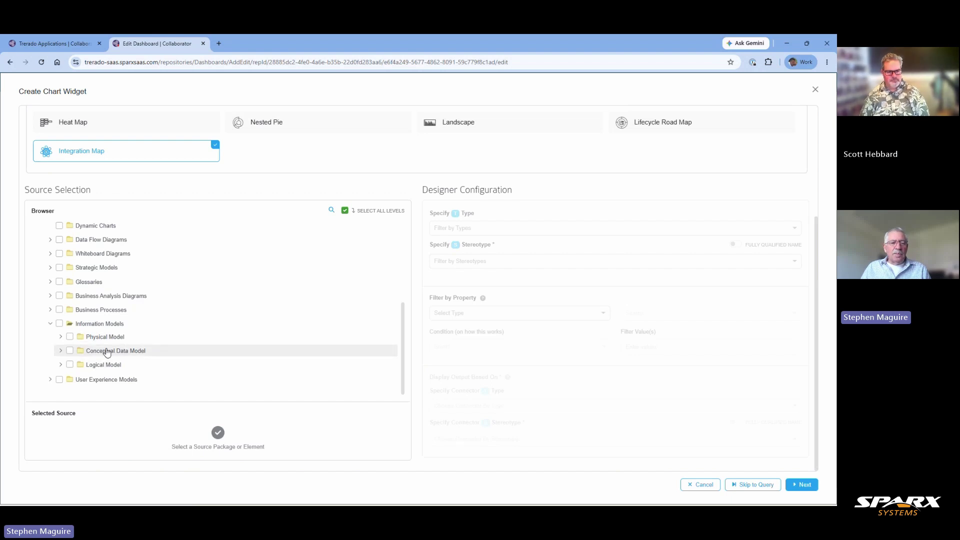
pyautogui.click(61, 352)
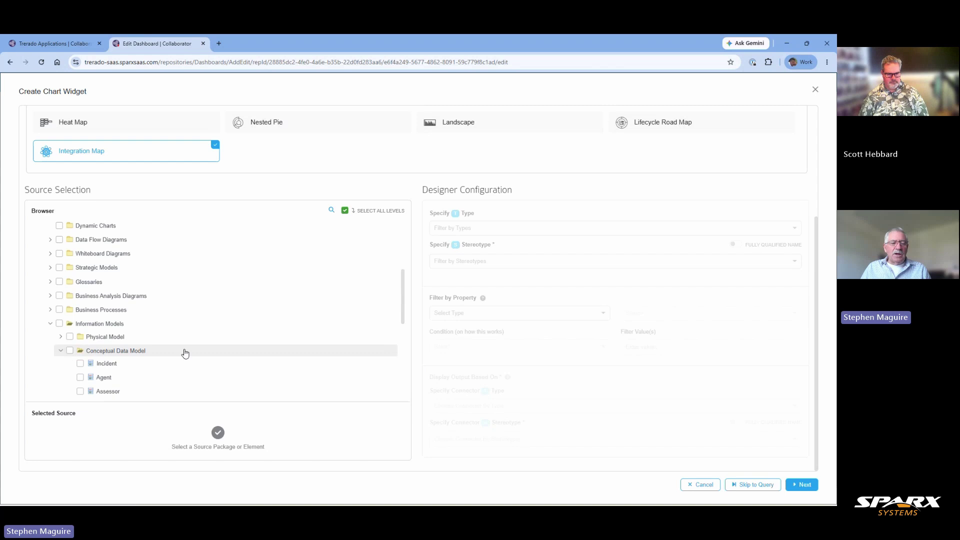
# Look over the Conceptual Data Model entities and select the whole package as the chart's source.
pyautogui.scroll(-3, 217, 349)
pyautogui.scroll(-1, 216, 349)
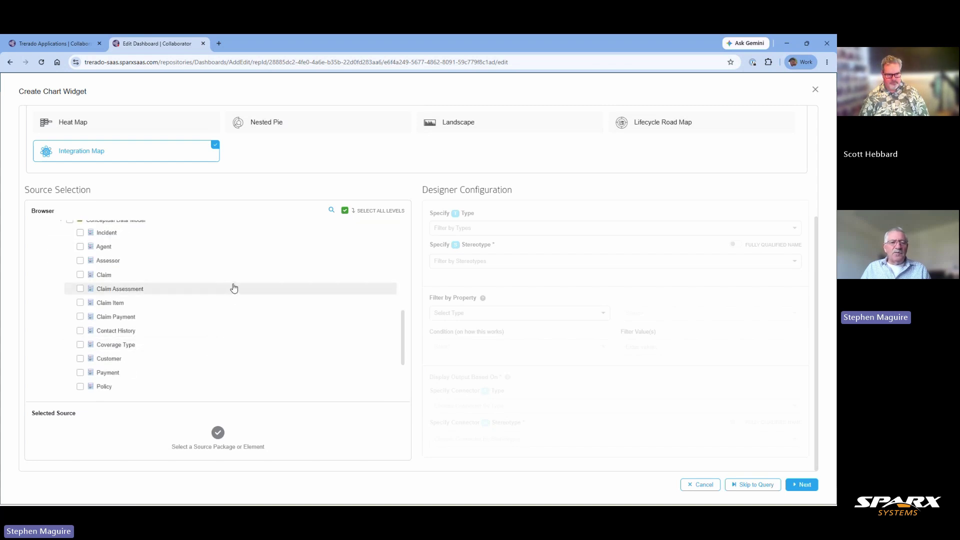
pyautogui.scroll(1, 243, 294)
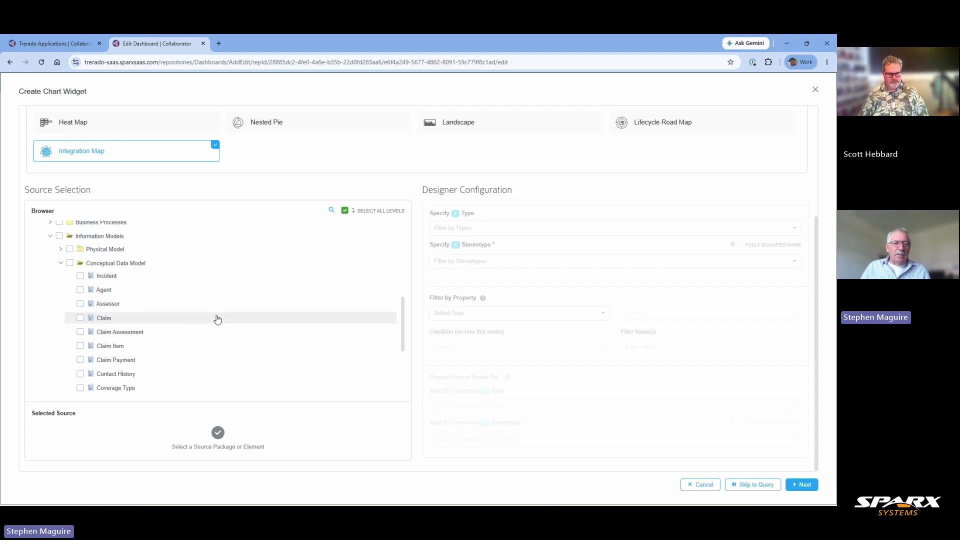
pyautogui.scroll(-1, 217, 319)
pyautogui.scroll(-1, 217, 319)
pyautogui.scroll(3, 216, 316)
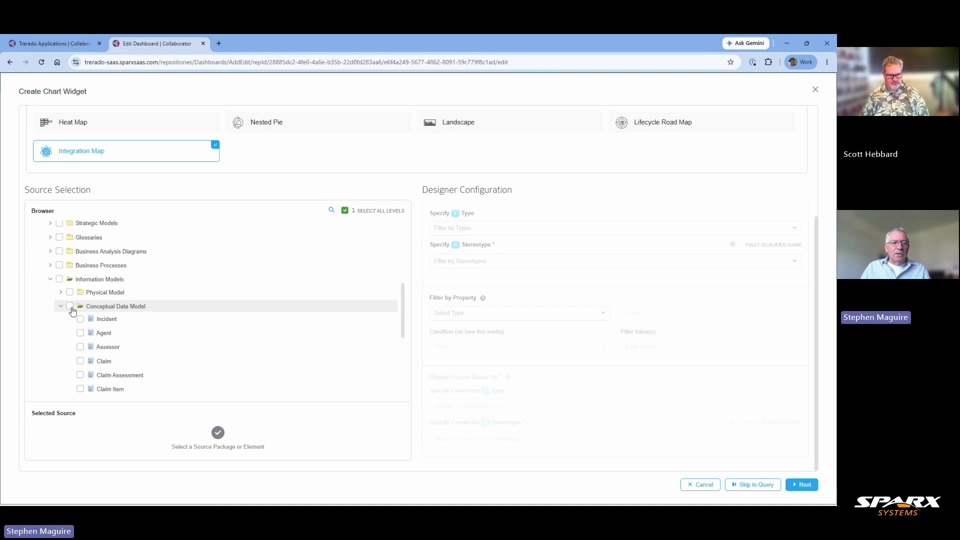
pyautogui.click(70, 309)
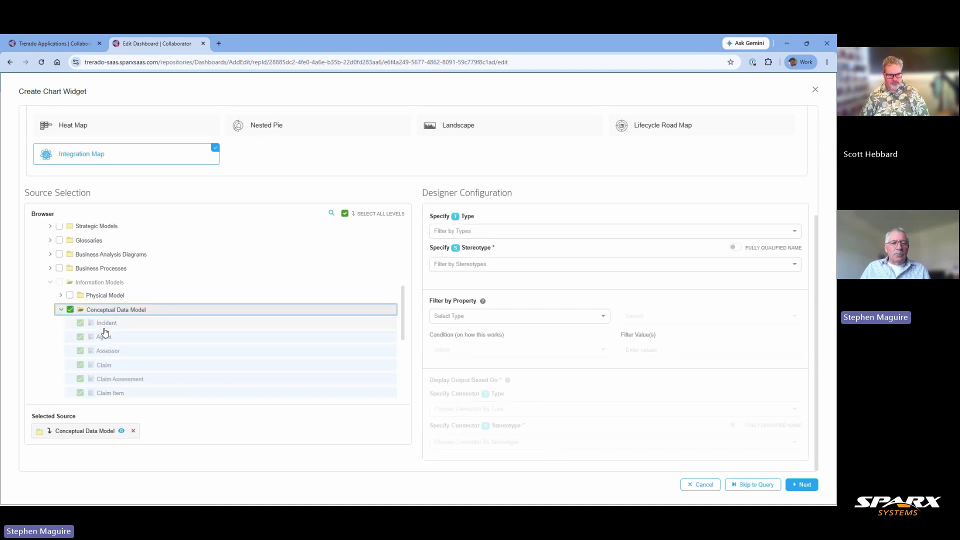
# Deselect the Conceptual Data Model package and select only Assessor, Claim Payment and Claim Item as individual sources.
pyautogui.scroll(-2, 204, 315)
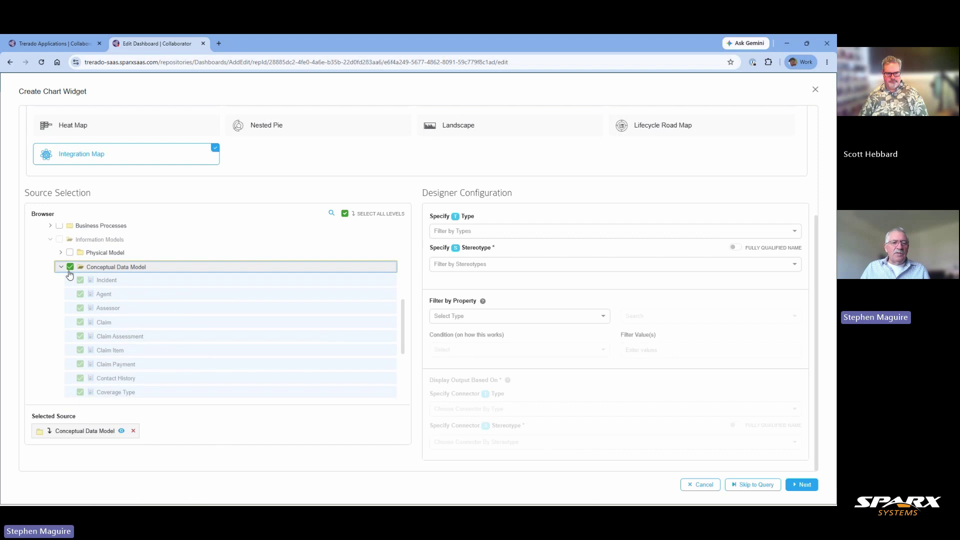
pyautogui.click(71, 268)
pyautogui.click(80, 308)
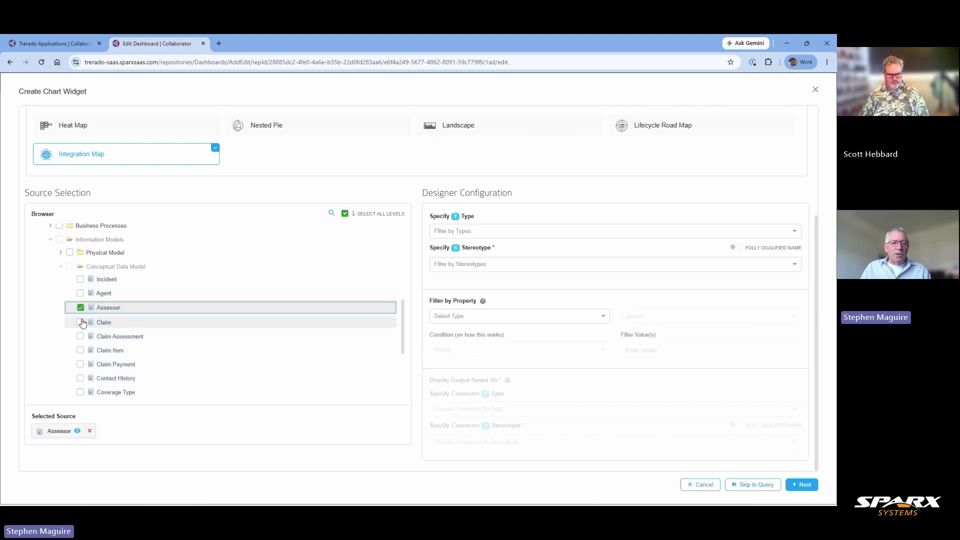
pyautogui.click(80, 364)
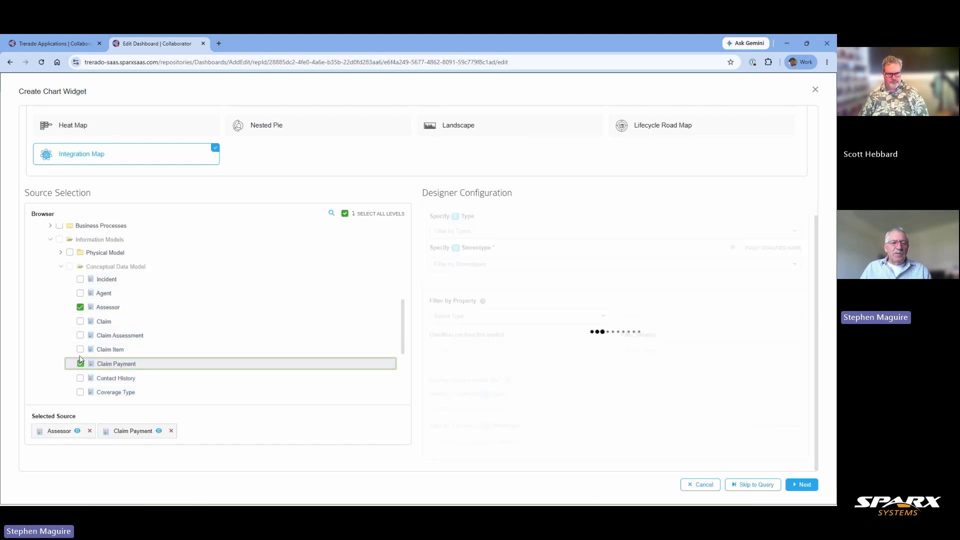
pyautogui.click(80, 350)
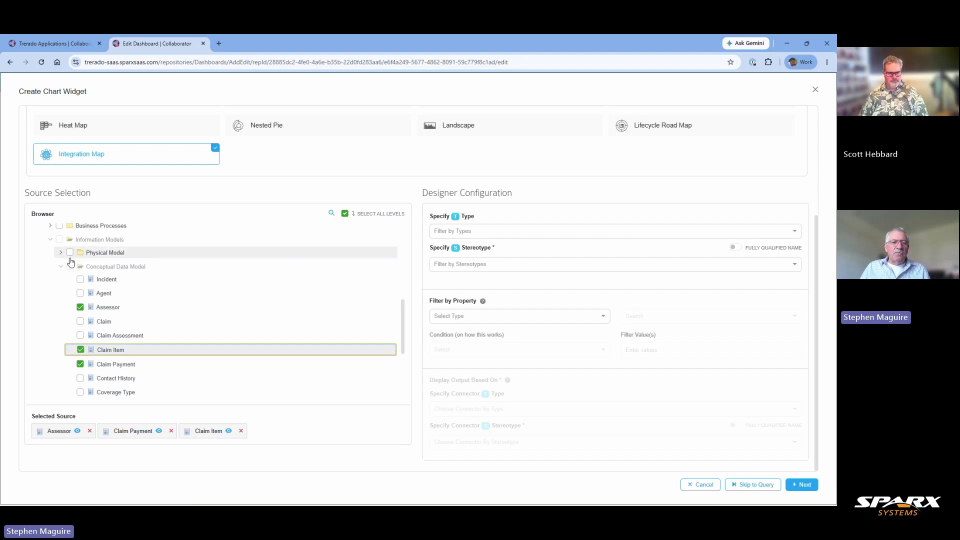
pyautogui.scroll(2, 74, 313)
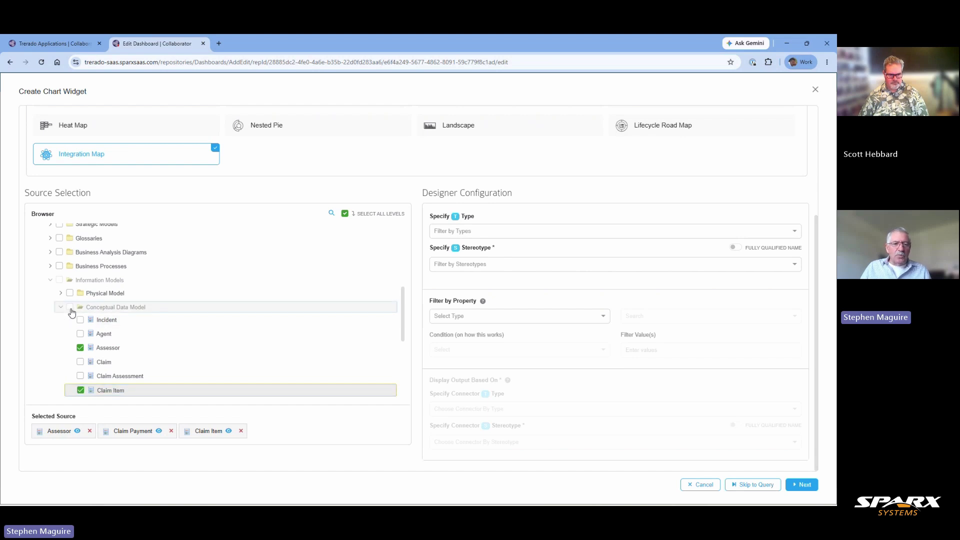
# Clear the Assessor, Claim Item and Claim Payment selections and select the whole Conceptual Data Model package as the source again.
pyautogui.click(80, 347)
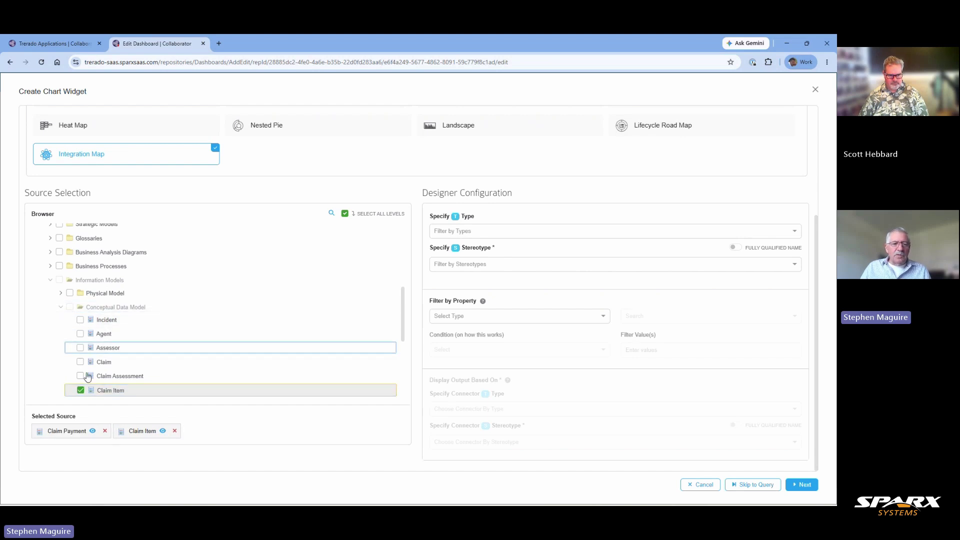
pyautogui.click(80, 390)
pyautogui.scroll(-2, 82, 383)
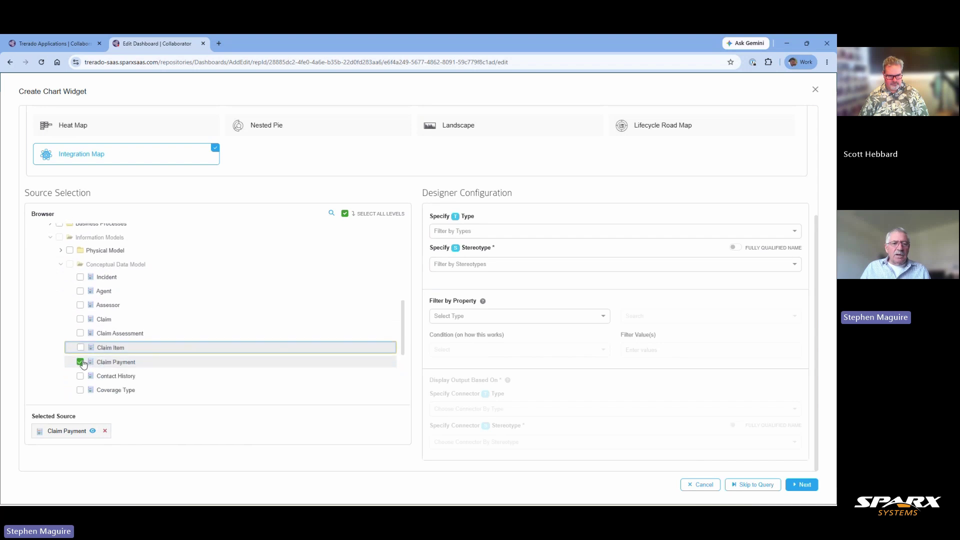
pyautogui.click(80, 363)
pyautogui.click(70, 265)
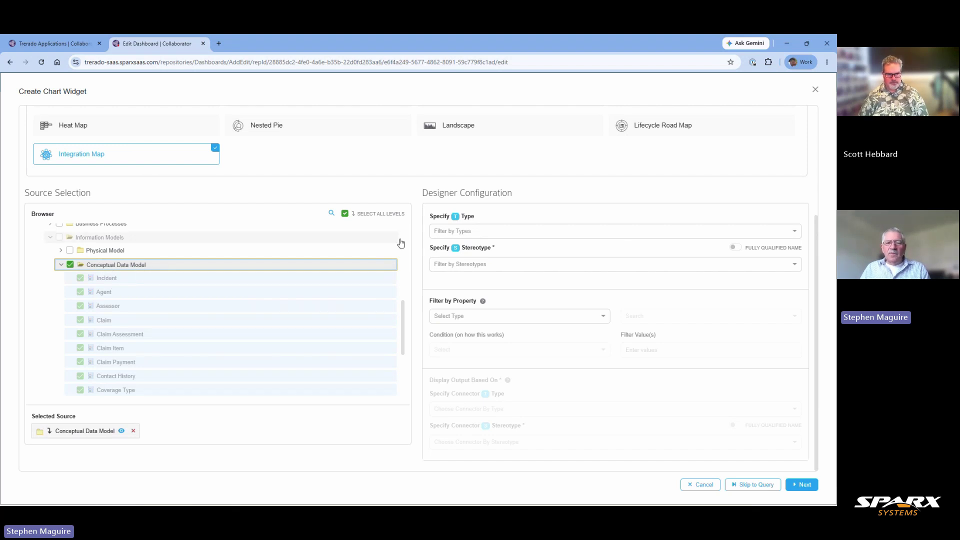
# In the designer configuration, set the element type to Class and the stereotype to Class.
pyautogui.click(483, 229)
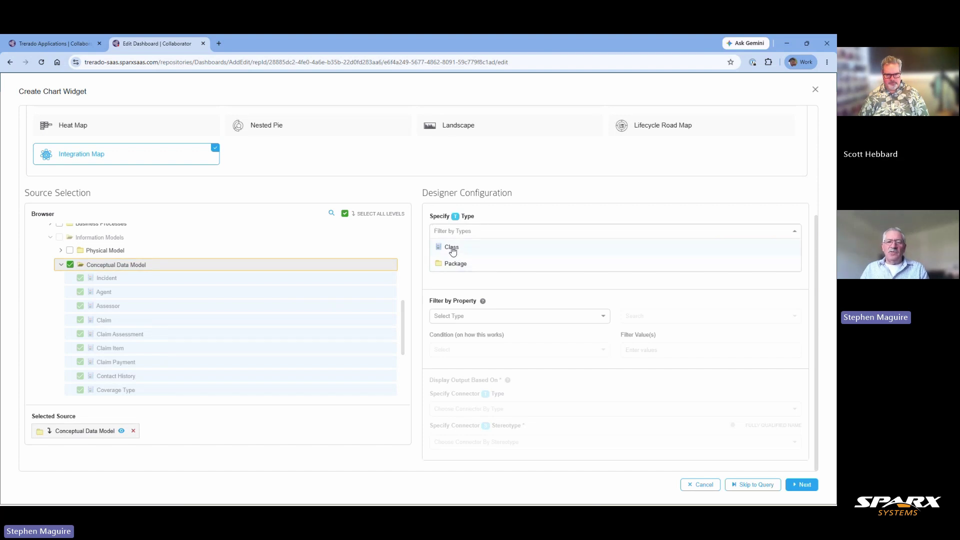
pyautogui.click(452, 251)
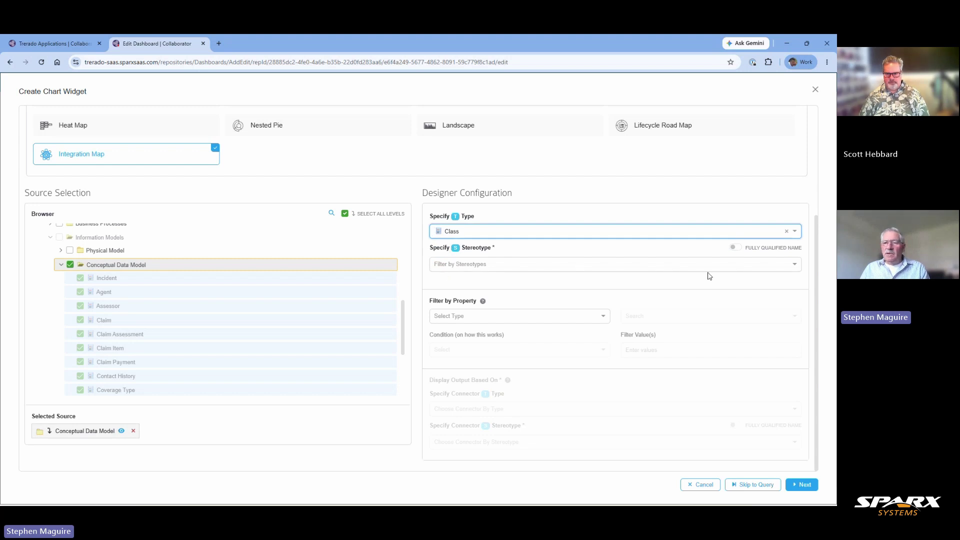
pyautogui.click(794, 265)
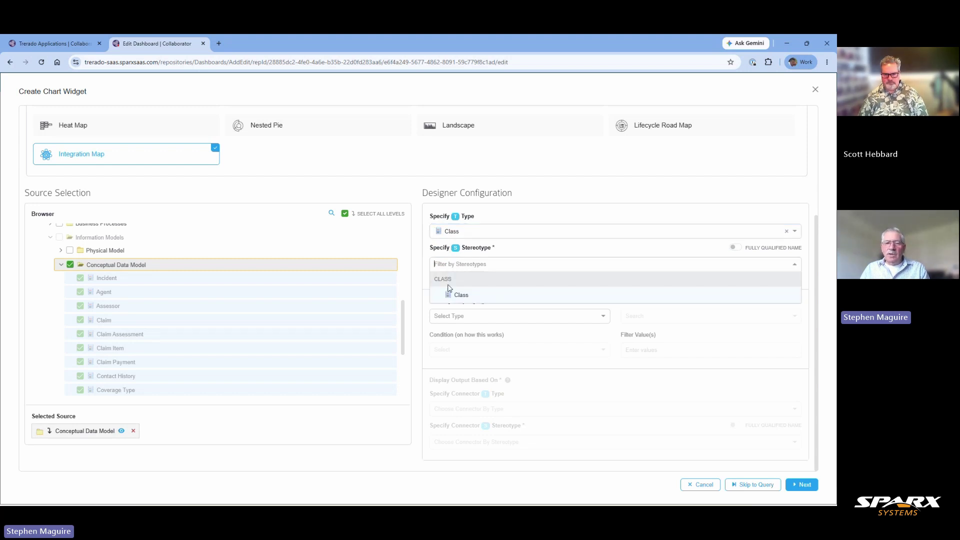
pyautogui.click(461, 295)
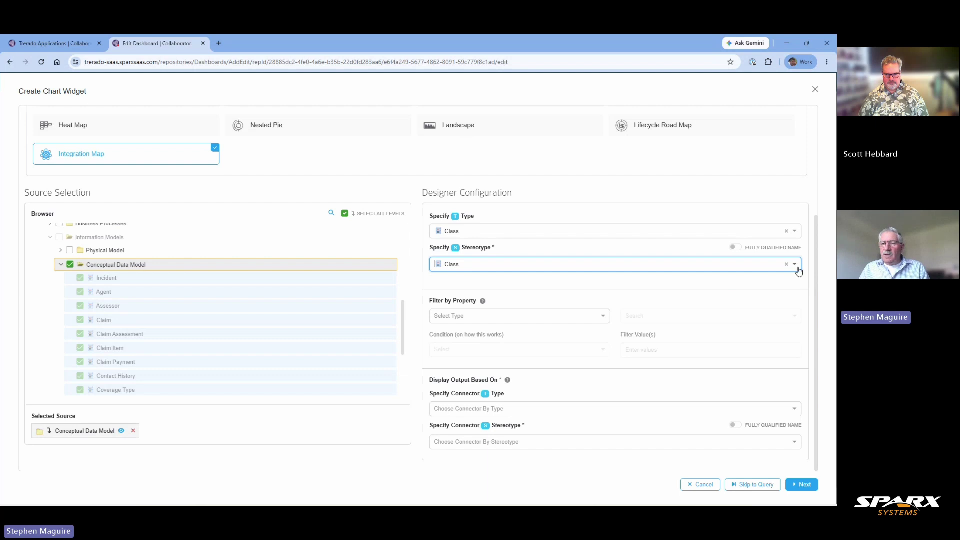
# Clear the element stereotype filter and choose Class for it again.
pyautogui.click(786, 264)
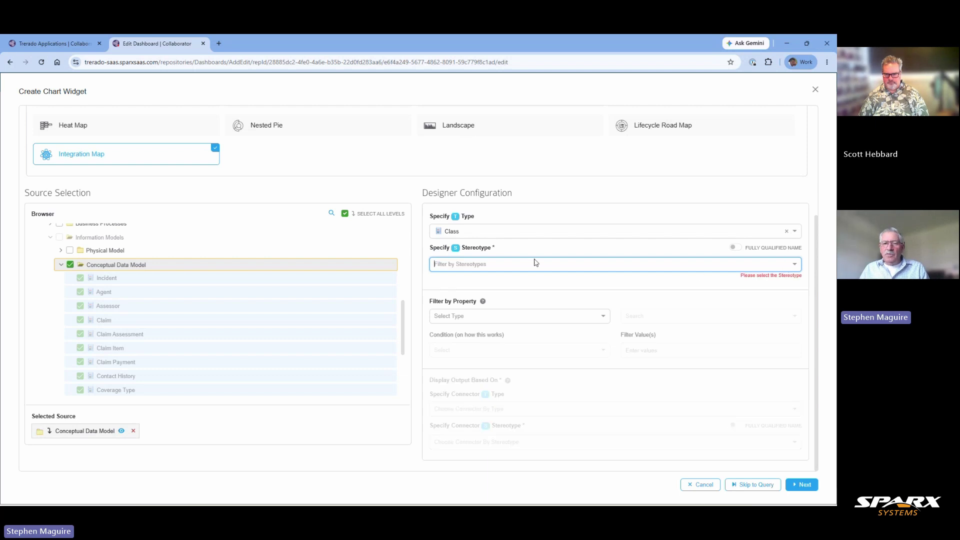
pyautogui.click(794, 265)
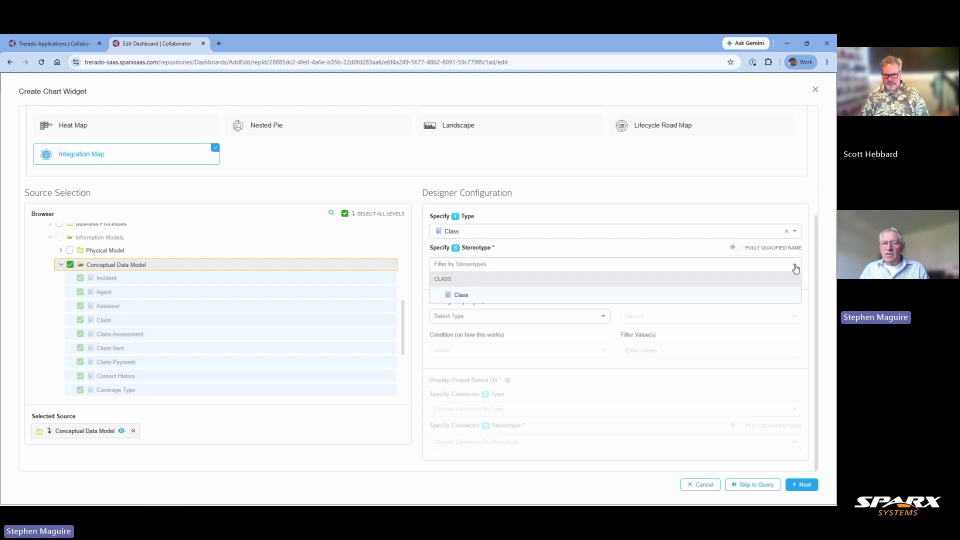
pyautogui.click(483, 298)
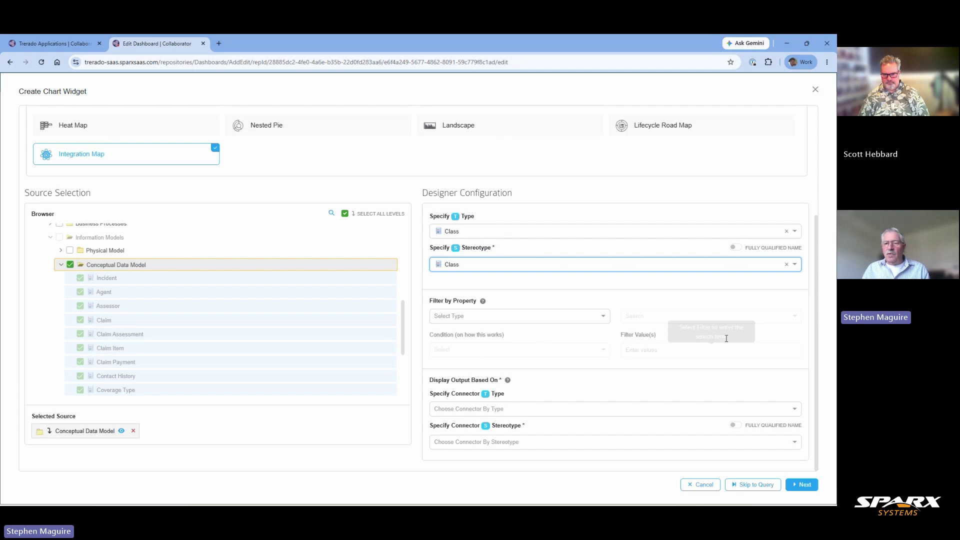
# In the designer configuration, base the display output on the connector type Association and the connector stereotype Association.
pyautogui.click(819, 329)
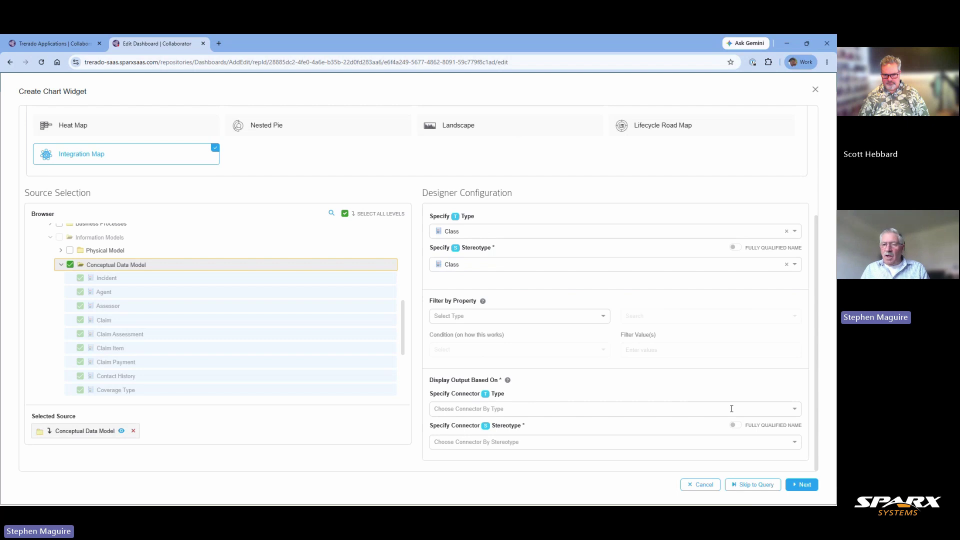
pyautogui.click(794, 410)
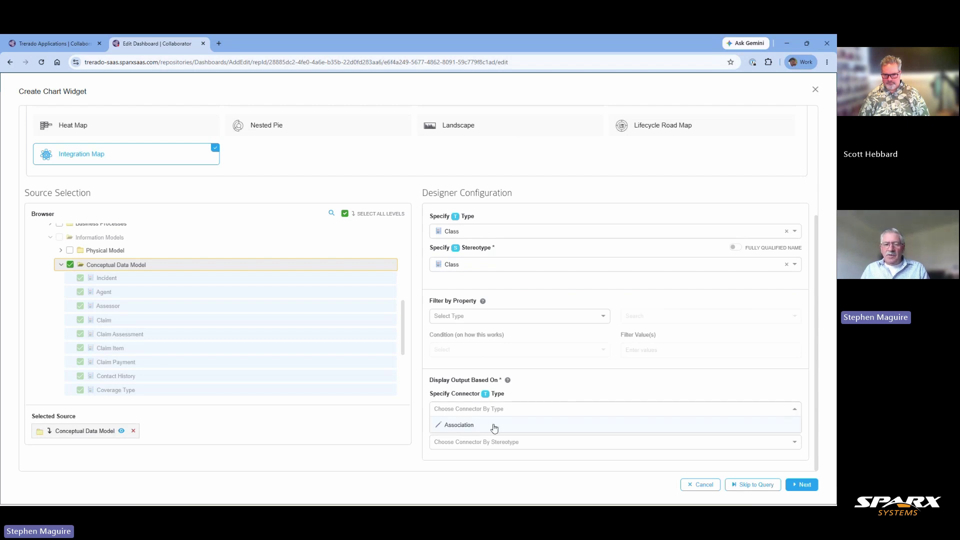
pyautogui.click(475, 426)
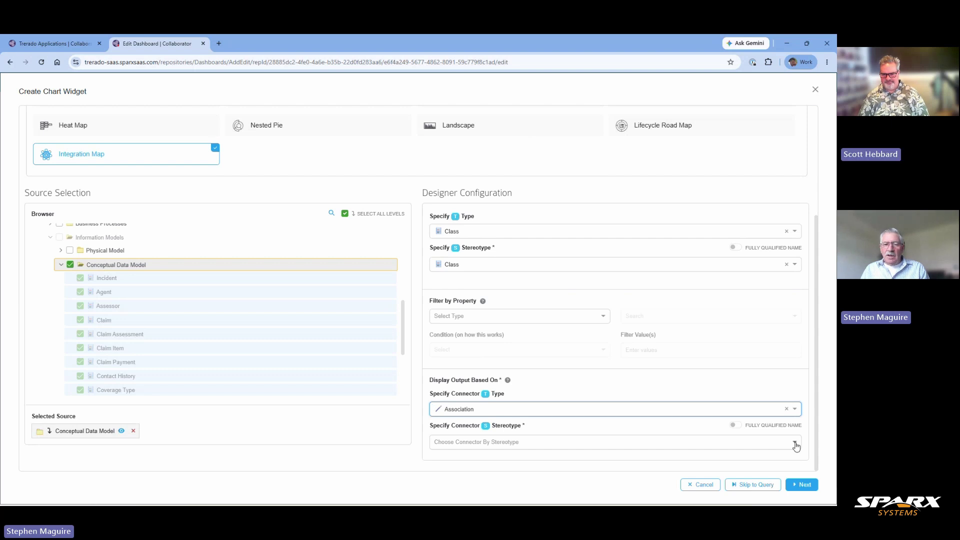
pyautogui.click(796, 445)
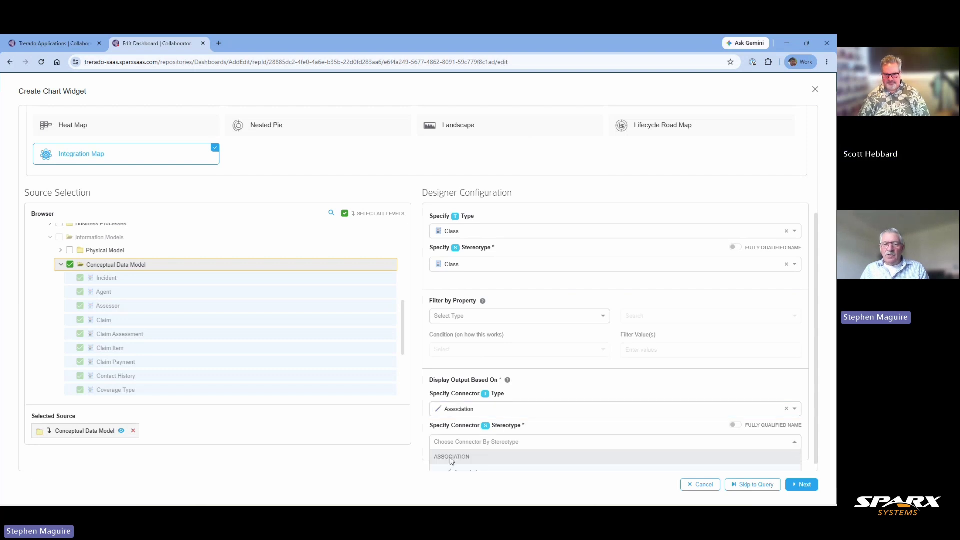
pyautogui.click(817, 382)
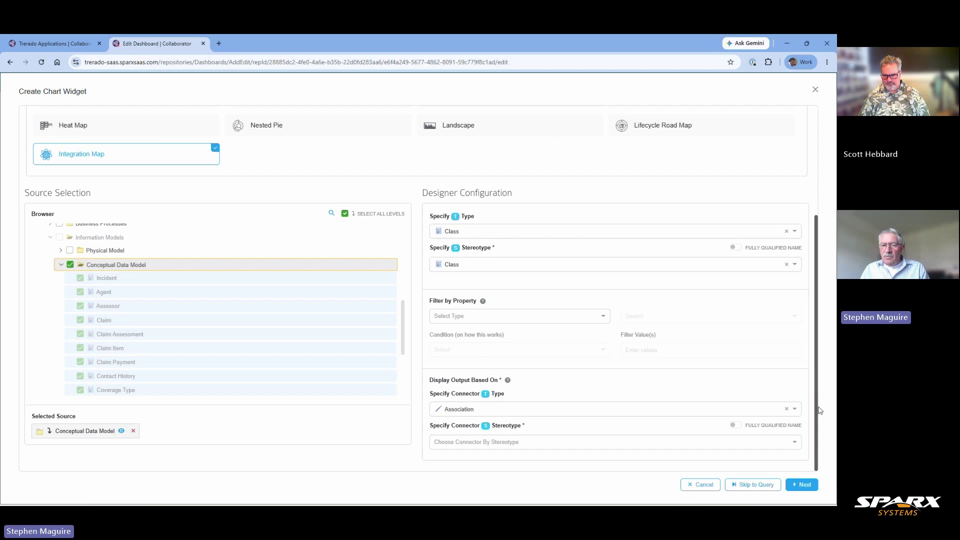
pyautogui.click(799, 447)
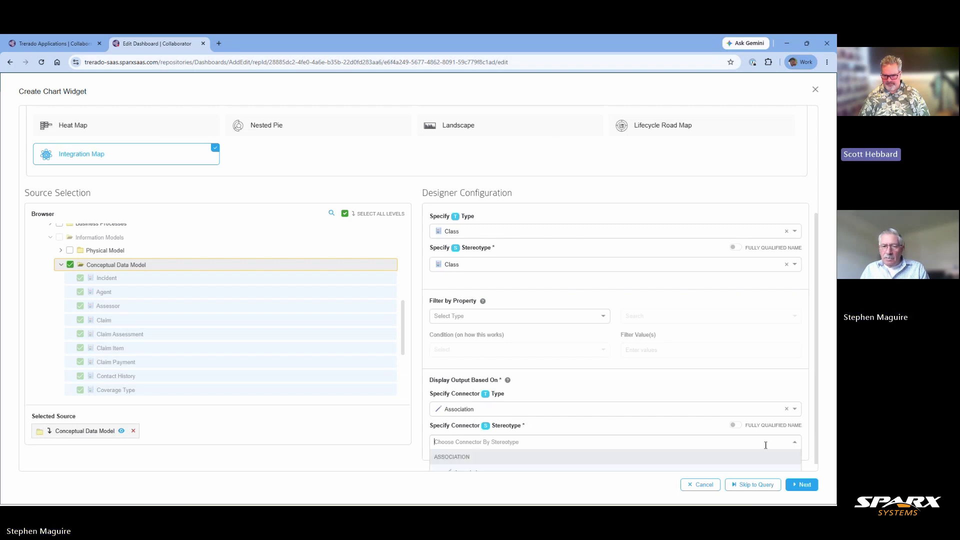
pyautogui.doubleClick(641, 46)
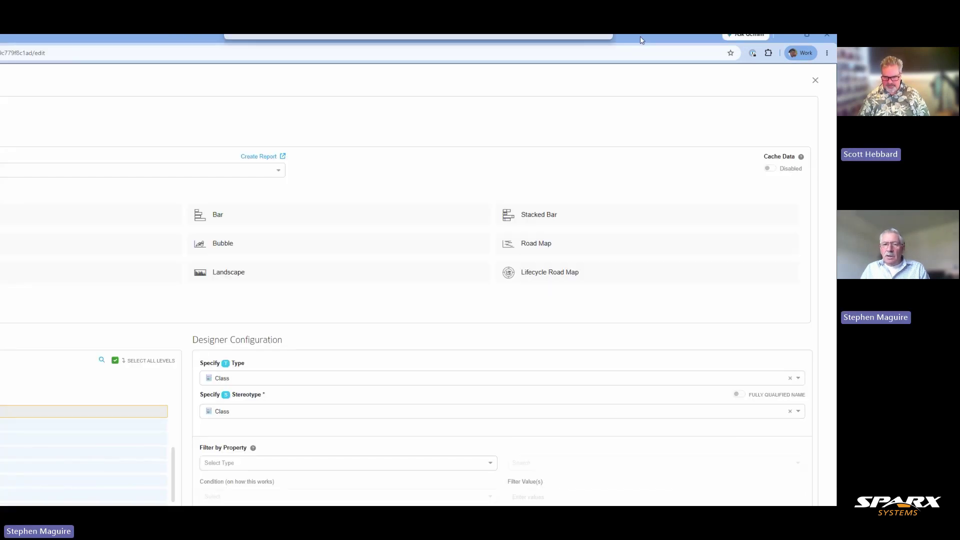
pyautogui.click(809, 47)
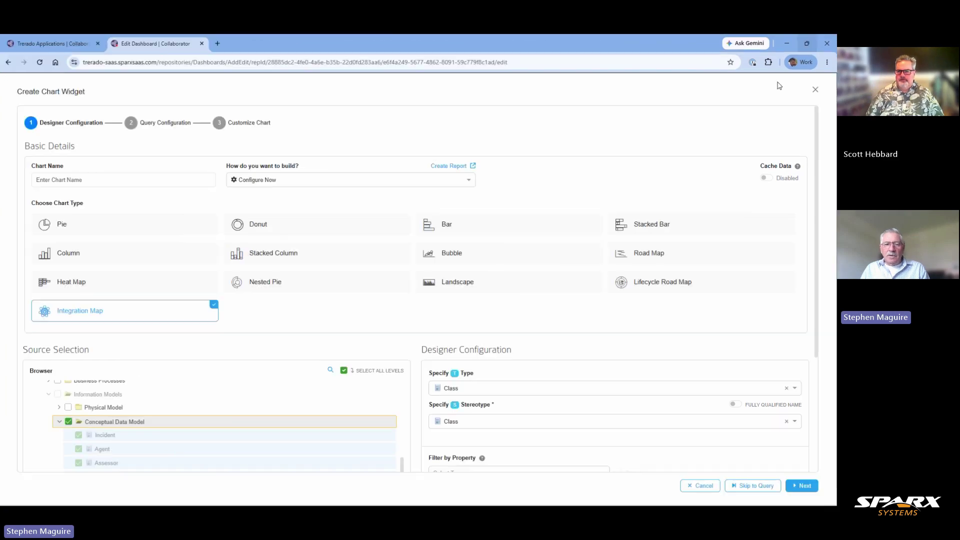
pyautogui.scroll(-3, 707, 434)
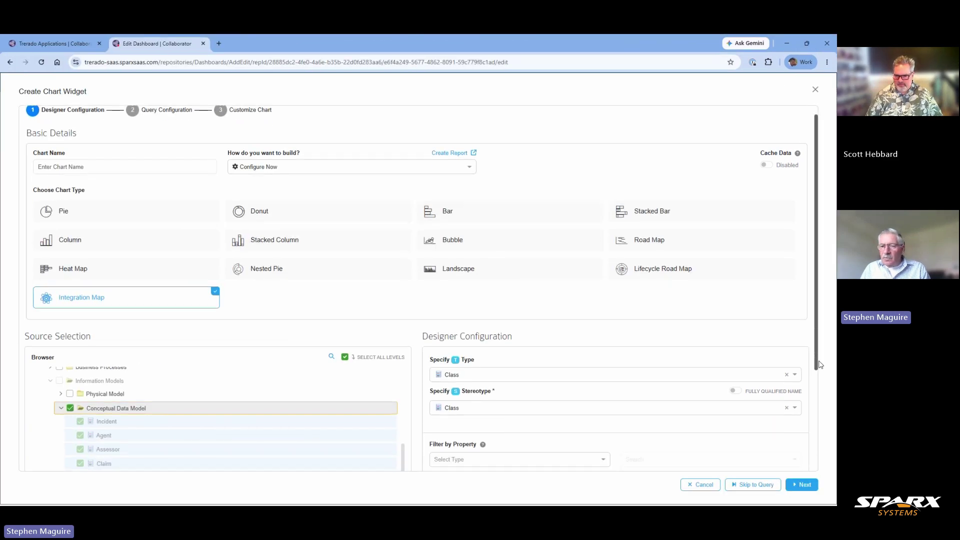
pyautogui.click(749, 445)
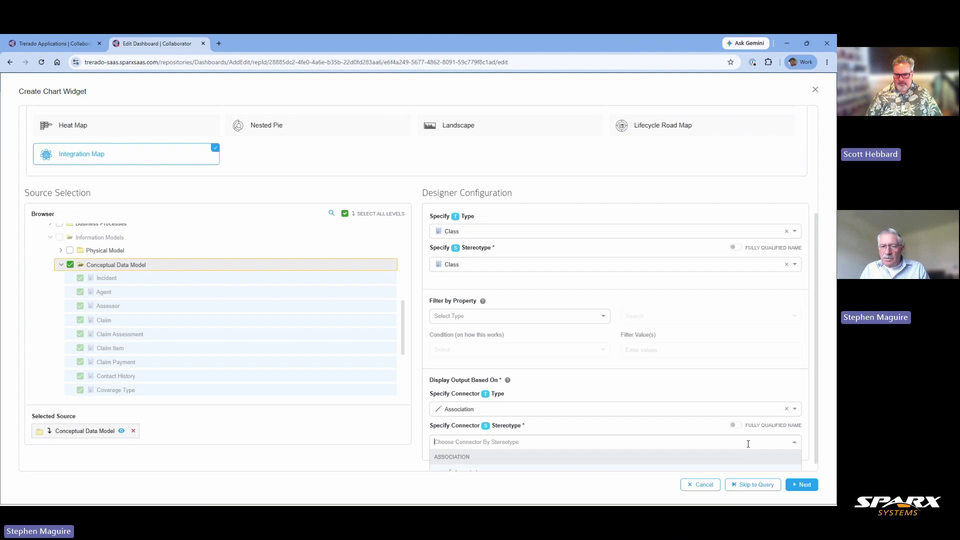
pyautogui.click(475, 469)
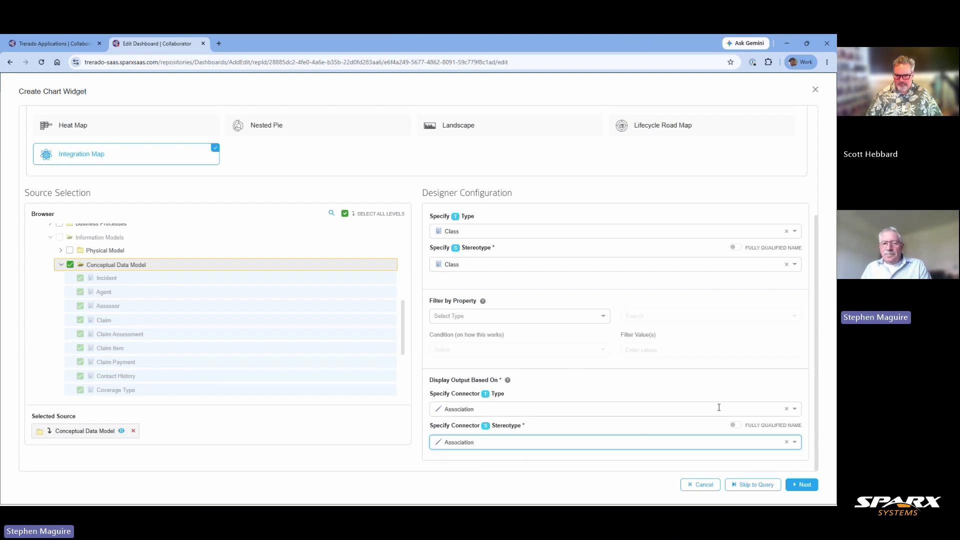
# Continue past the query configuration to chart customization, set the legend title to Connection Direction and refresh the preview.
pyautogui.click(803, 485)
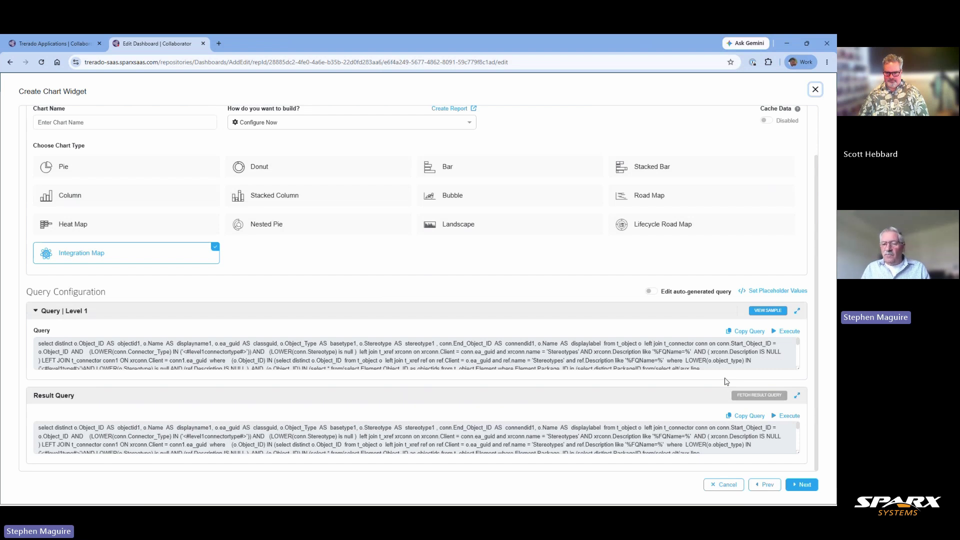
pyautogui.click(802, 485)
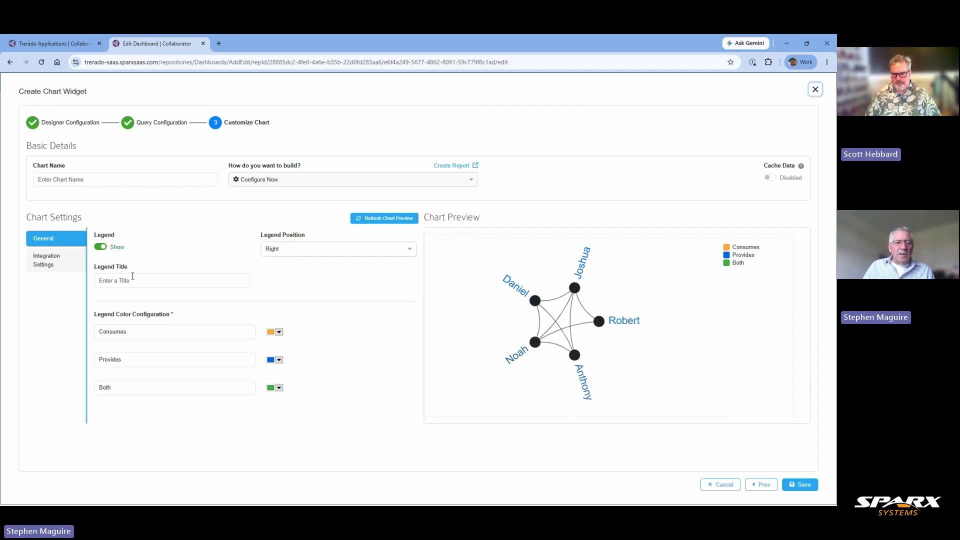
pyautogui.click(109, 281)
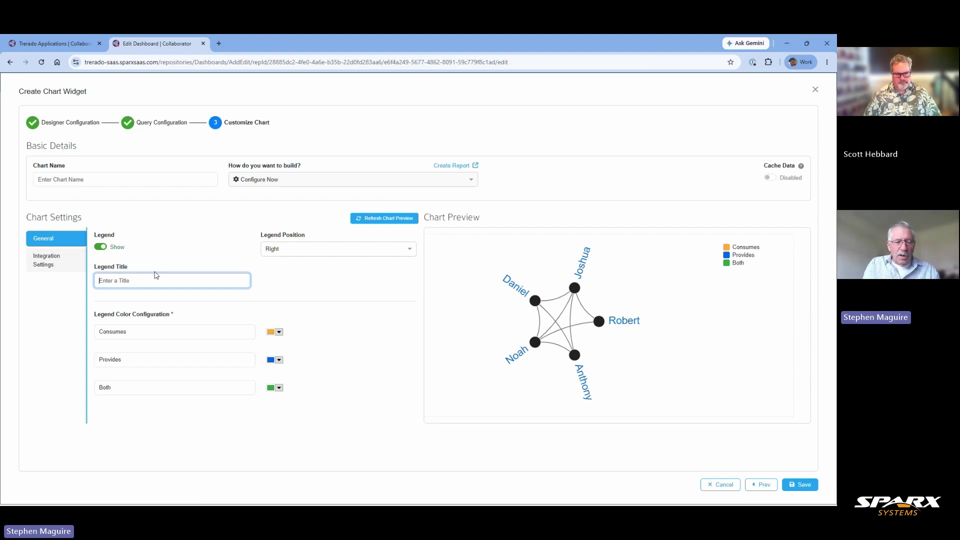
pyautogui.write('COnd')
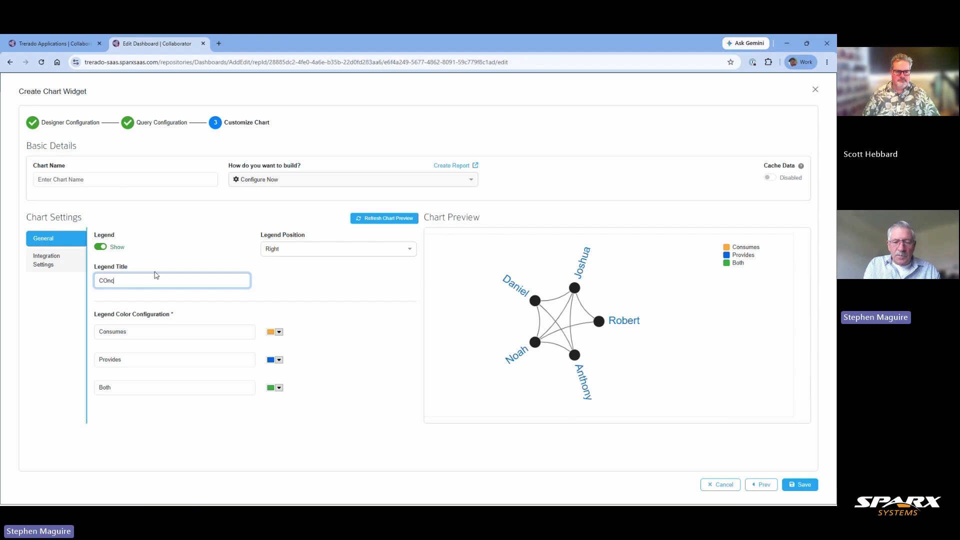
pyautogui.press('BackSpace')
pyautogui.press('BackSpace')
pyautogui.press('BackSpace')
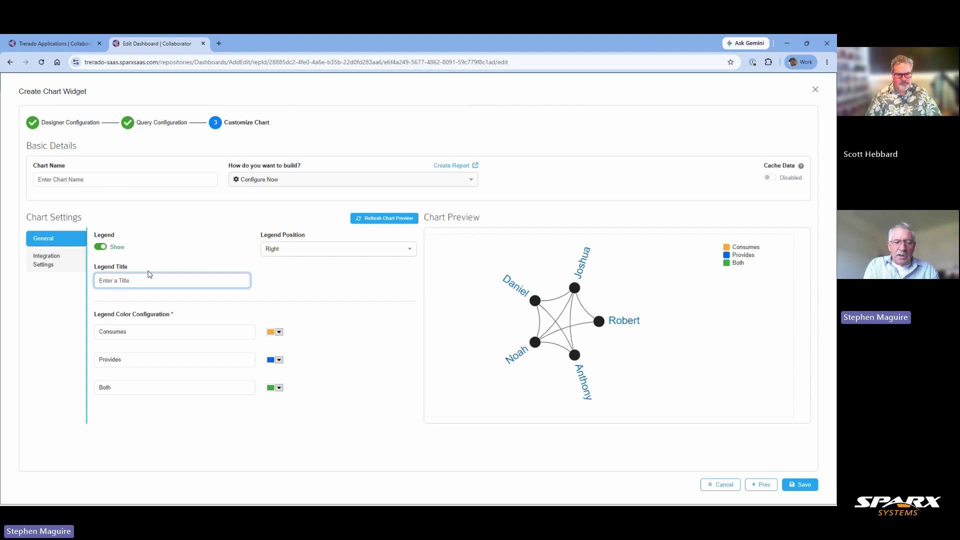
pyautogui.write('Direction')
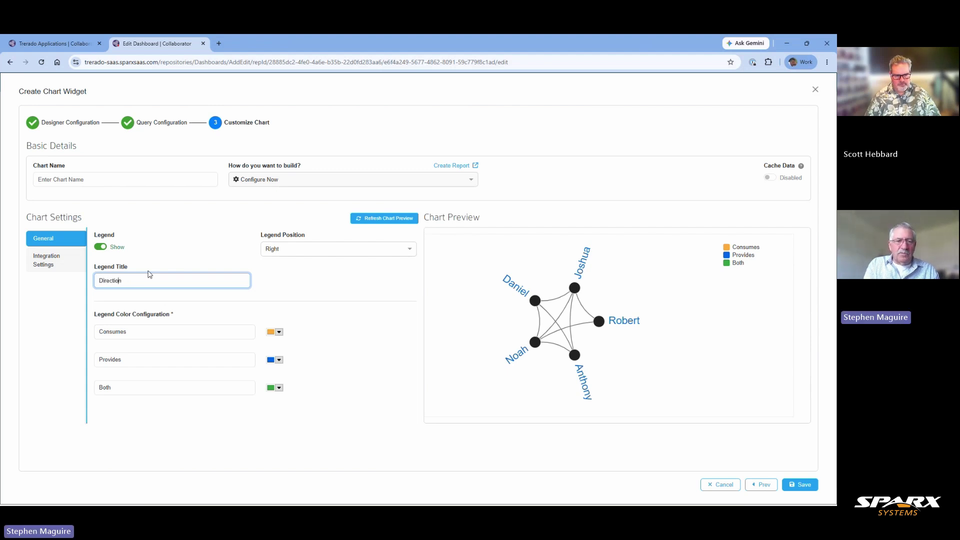
pyautogui.write('Connect')
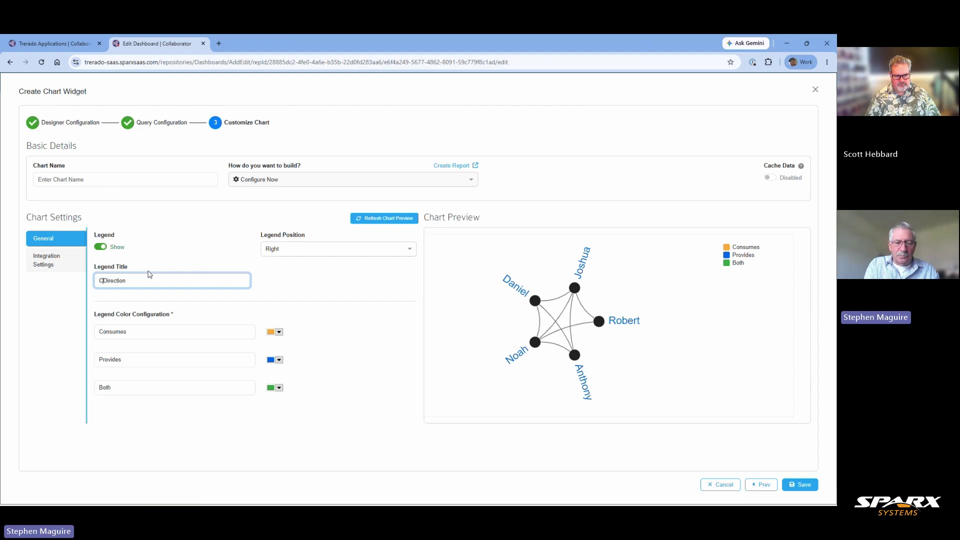
pyautogui.write('ion')
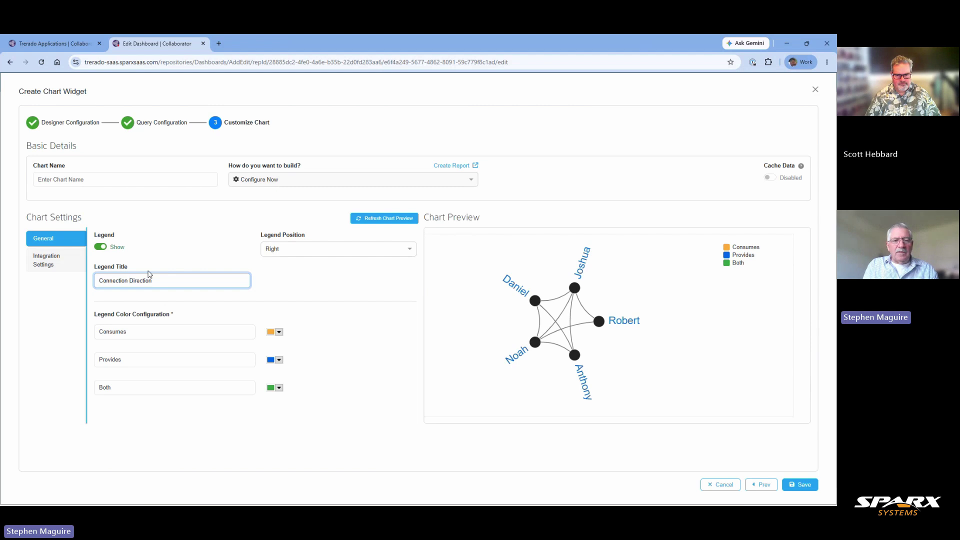
pyautogui.click(382, 221)
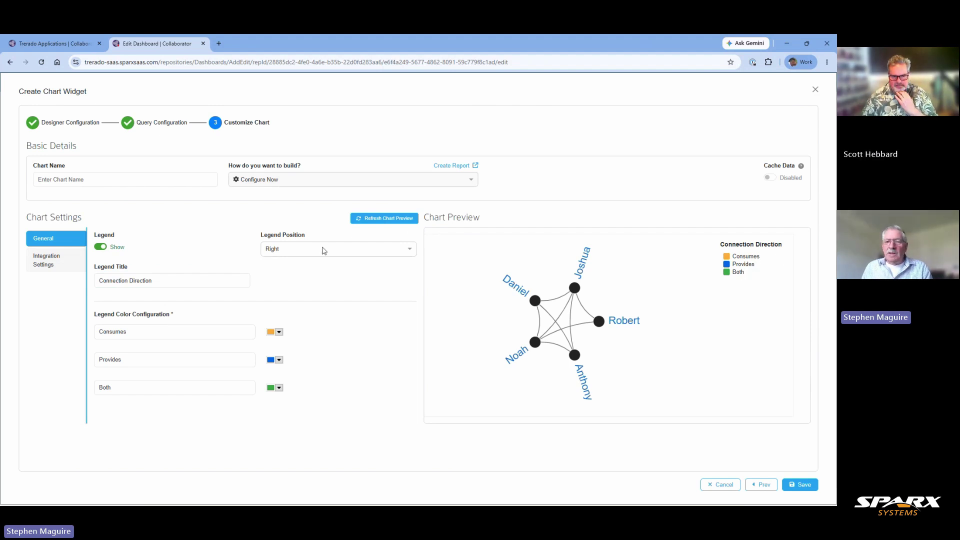
pyautogui.click(409, 250)
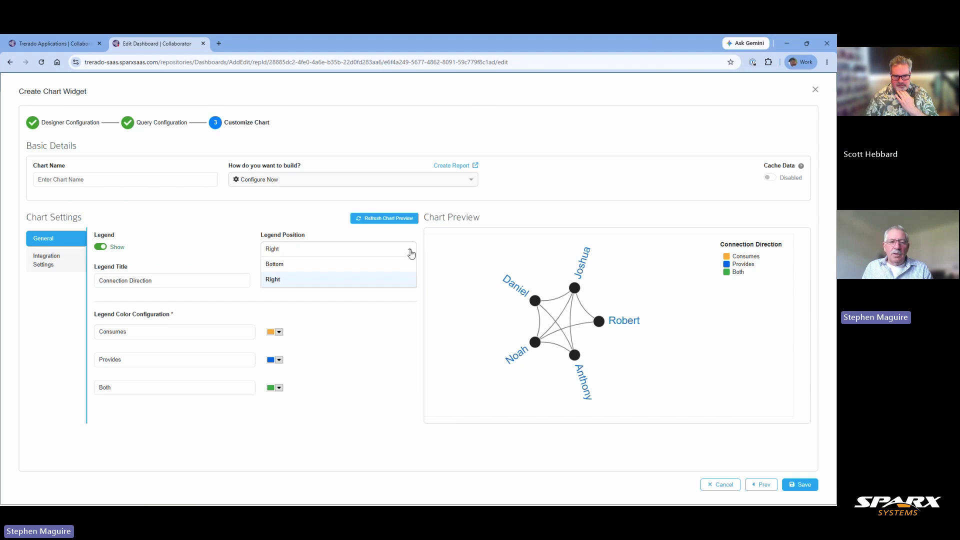
pyautogui.click(410, 253)
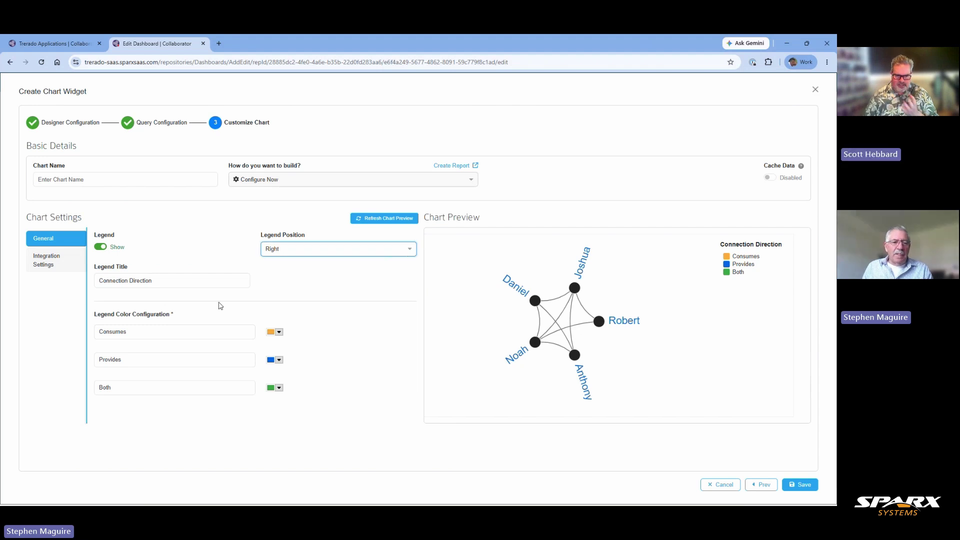
pyautogui.click(151, 331)
pyautogui.click(139, 360)
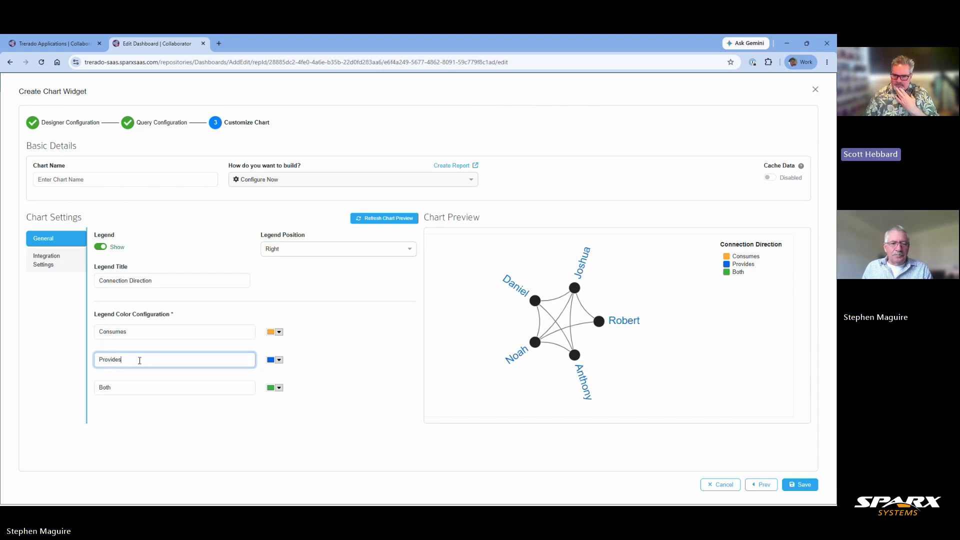
pyautogui.click(142, 334)
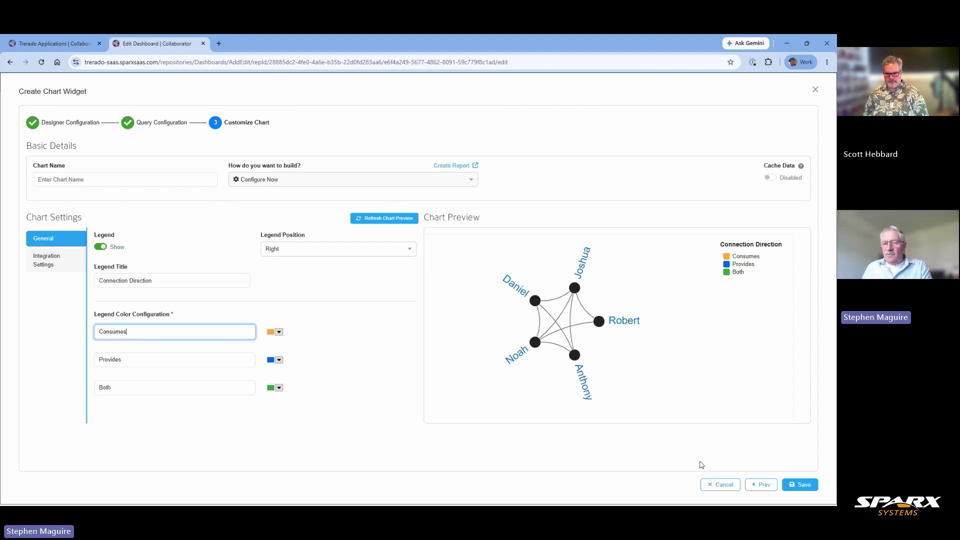
# Save the chart settings, title the new widget Conceptual Data Model Connections and save the dashboard.
pyautogui.click(803, 486)
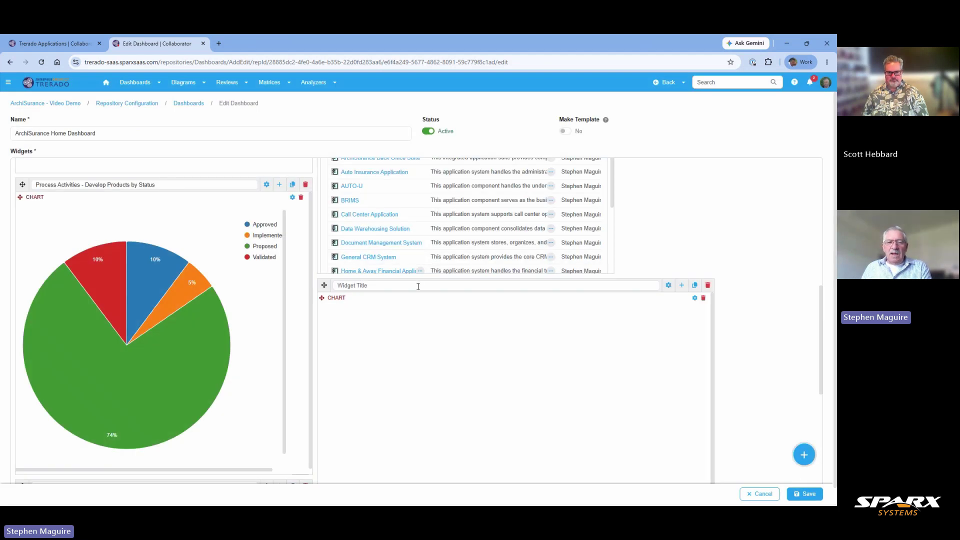
pyautogui.click(418, 286)
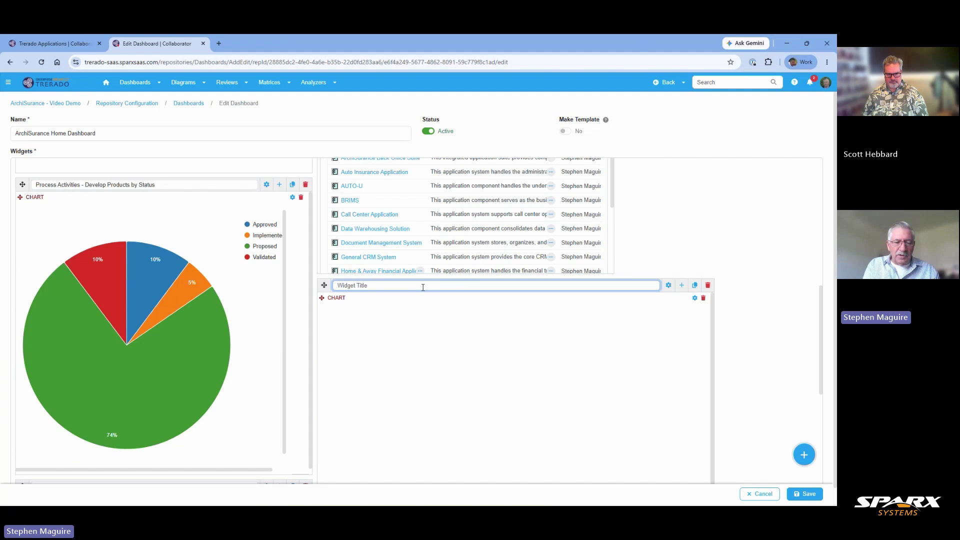
pyautogui.write('Conc')
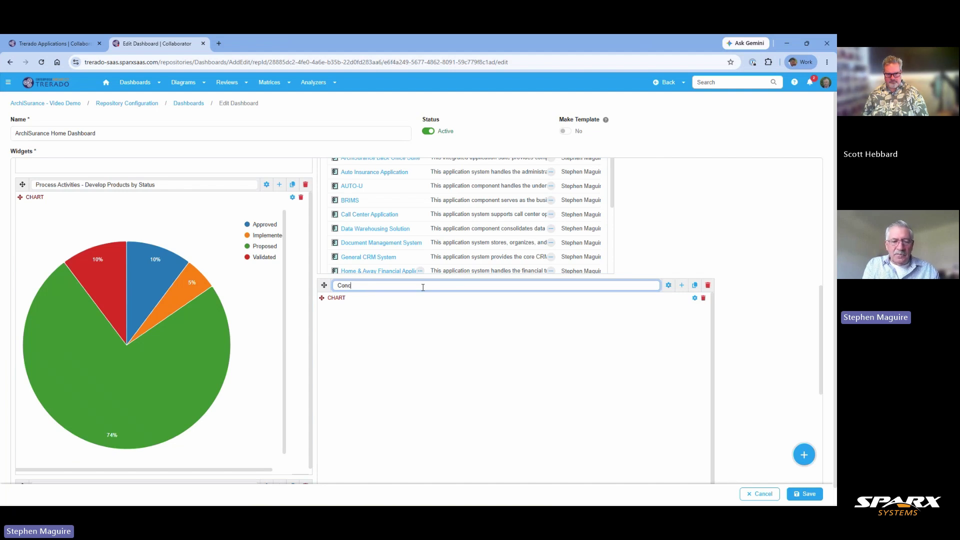
pyautogui.write('eptual ')
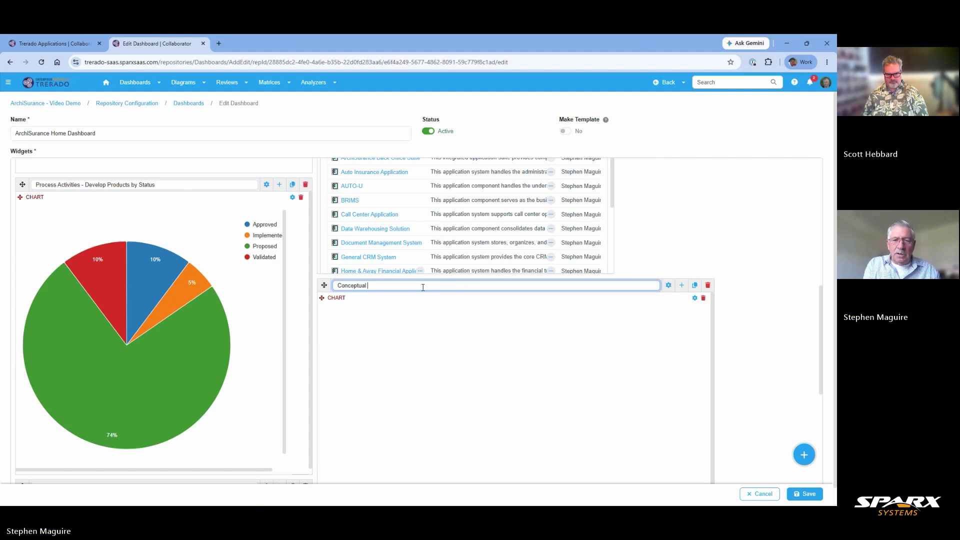
pyautogui.write('Data ')
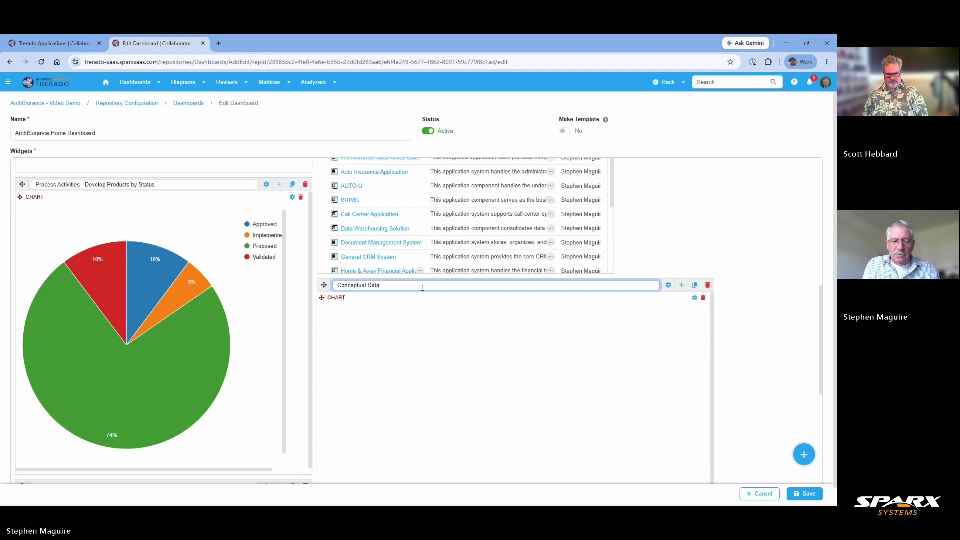
pyautogui.write('Model Connections')
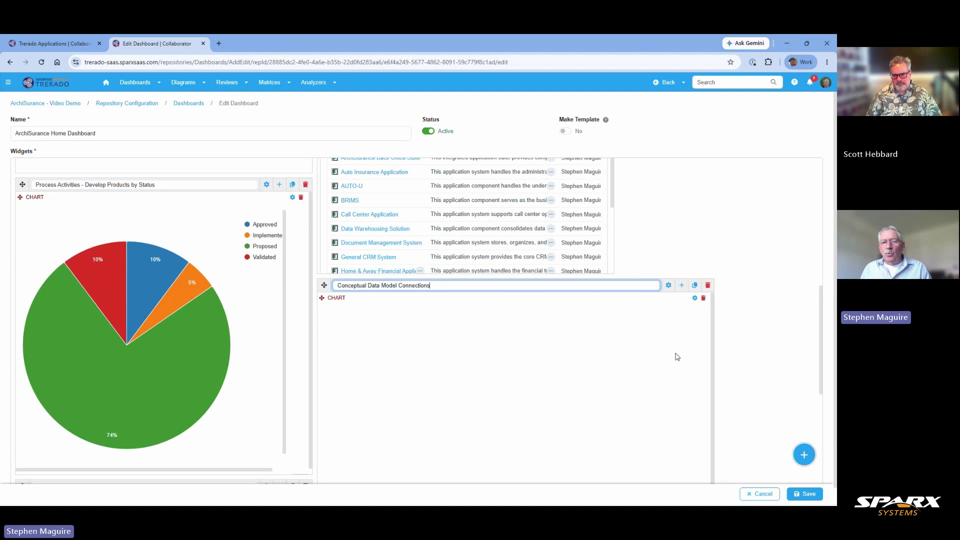
pyautogui.click(810, 499)
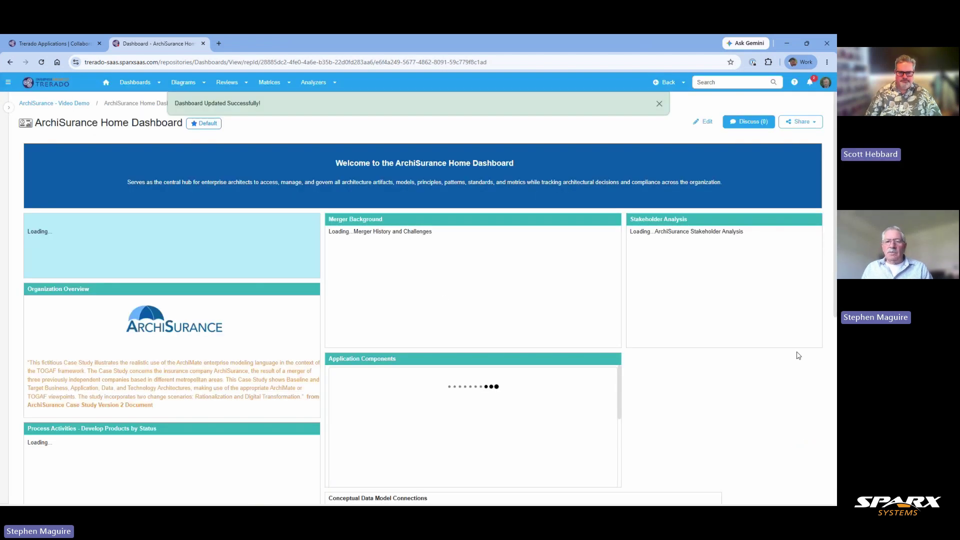
# Filter the Conceptual Data Model Connections chart by its legend, hiding Consumes, Provides and Both before showing only Provides.
pyautogui.moveTo(836, 145); pyautogui.dragTo(830, 299)
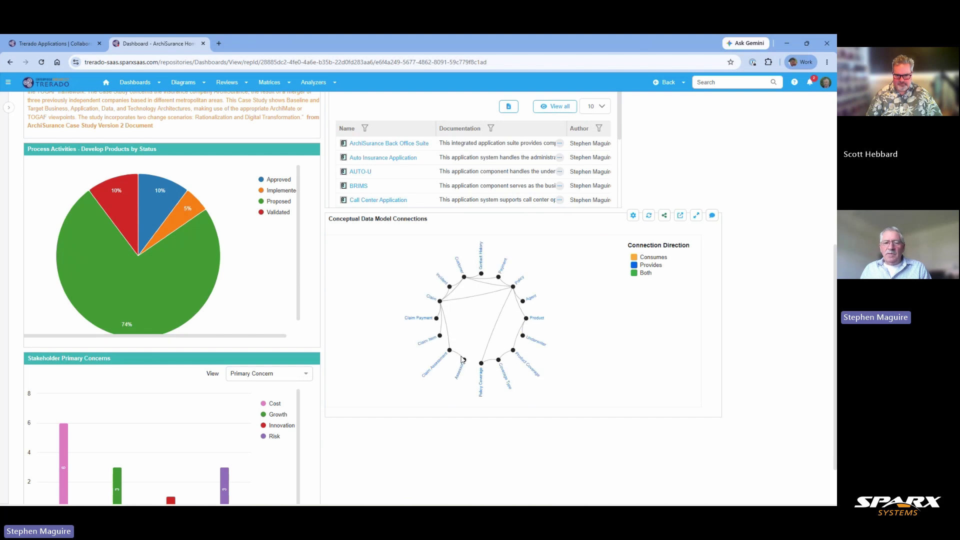
pyautogui.click(654, 259)
pyautogui.click(652, 267)
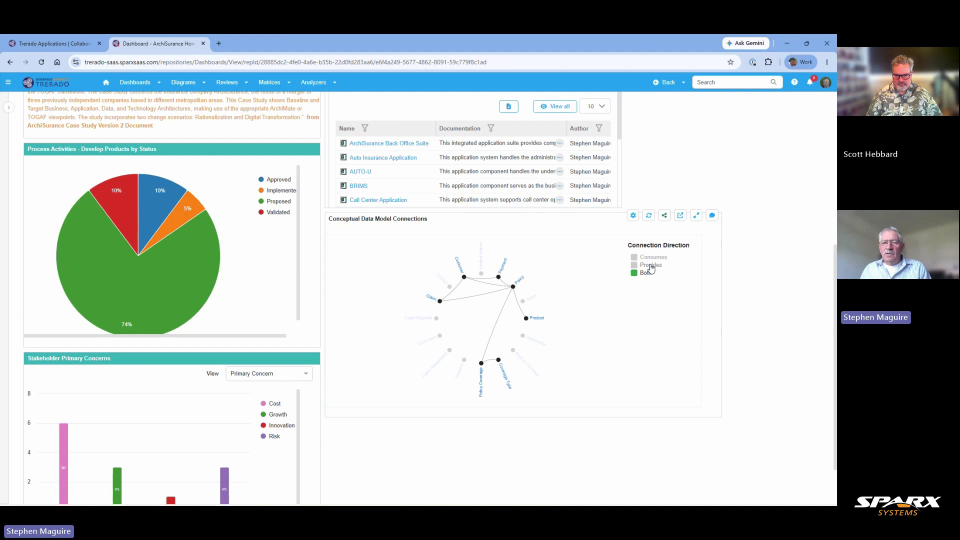
pyautogui.click(646, 274)
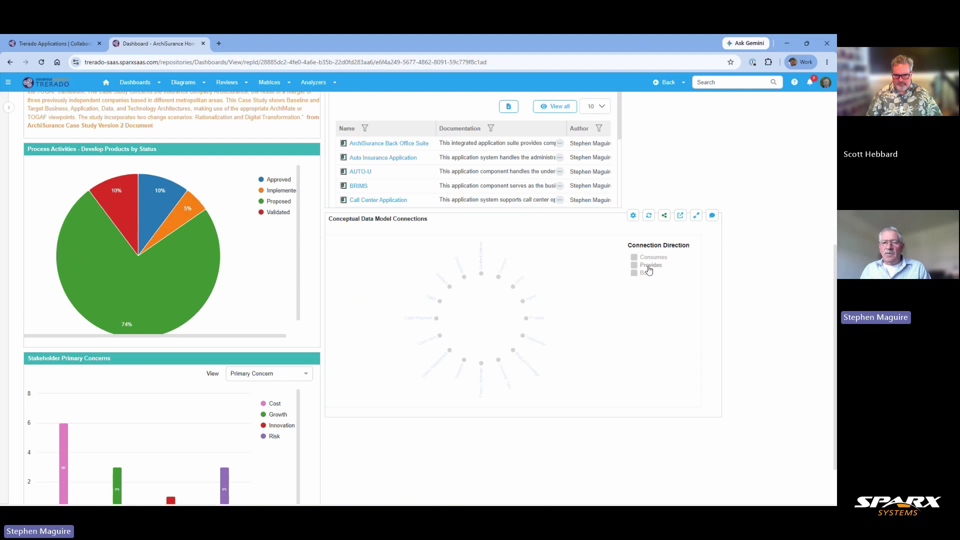
pyautogui.click(648, 268)
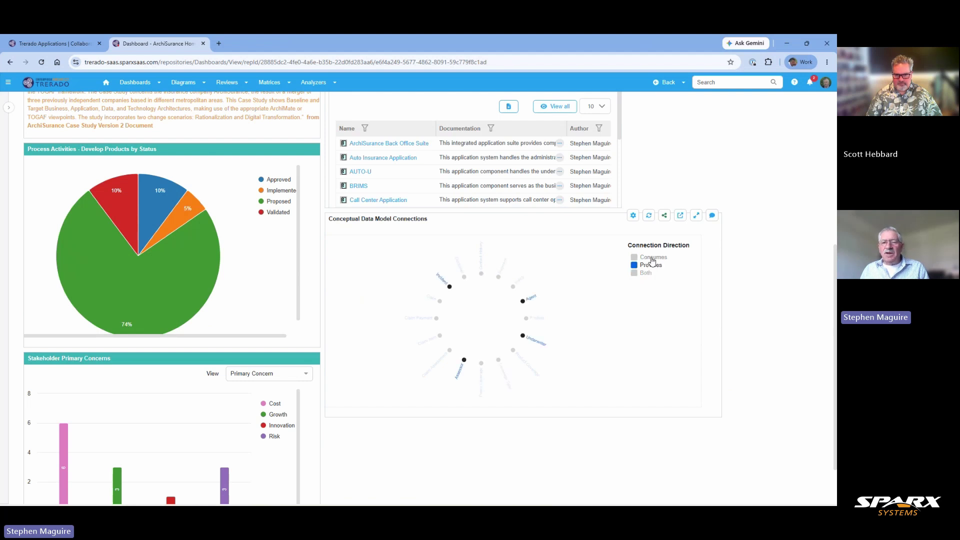
# Switch the Conceptual Data Model Connections chart's legend filter so that only the Consumes direction is shown.
pyautogui.click(652, 259)
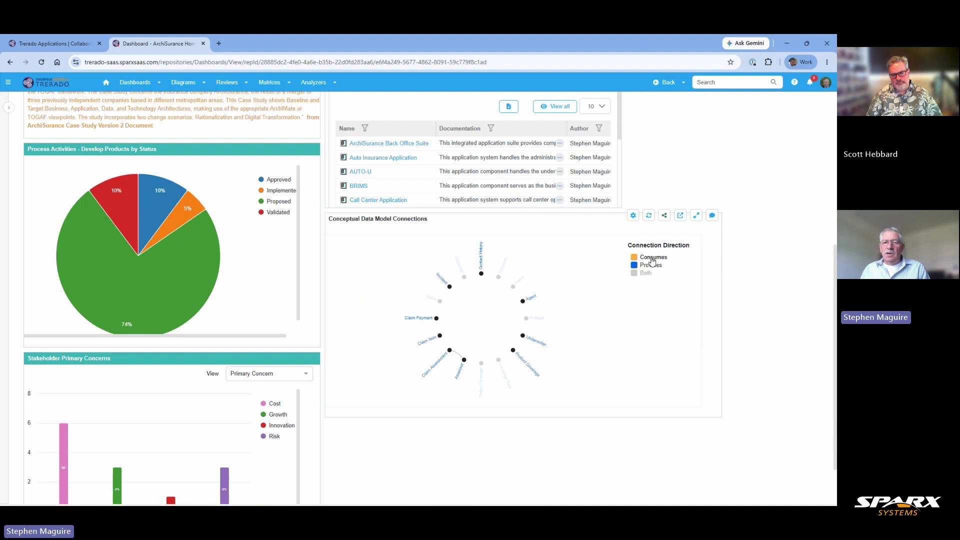
pyautogui.click(652, 266)
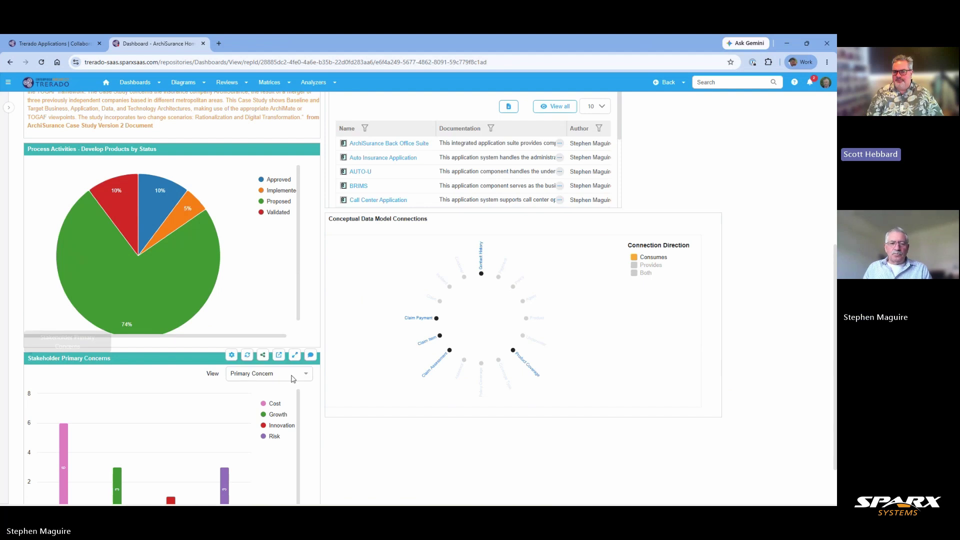
# Change the view of the Stakeholder Primary Concerns chart to Secondary Concern.
pyautogui.scroll(-1, 290, 380)
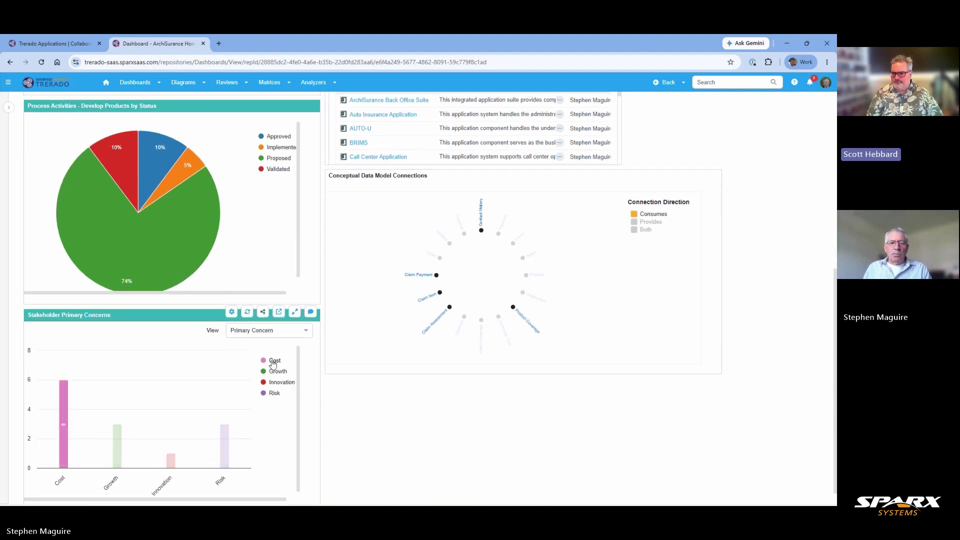
pyautogui.click(306, 332)
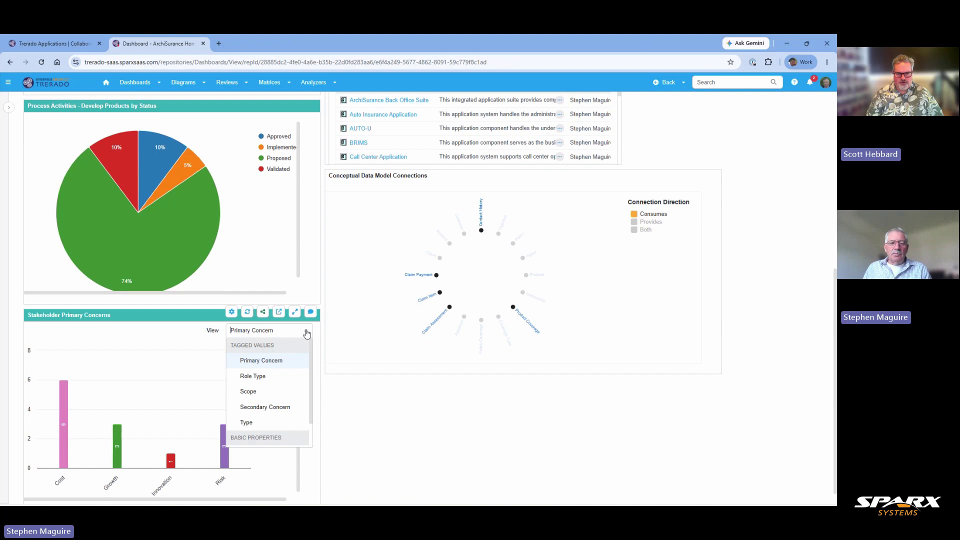
pyautogui.click(275, 407)
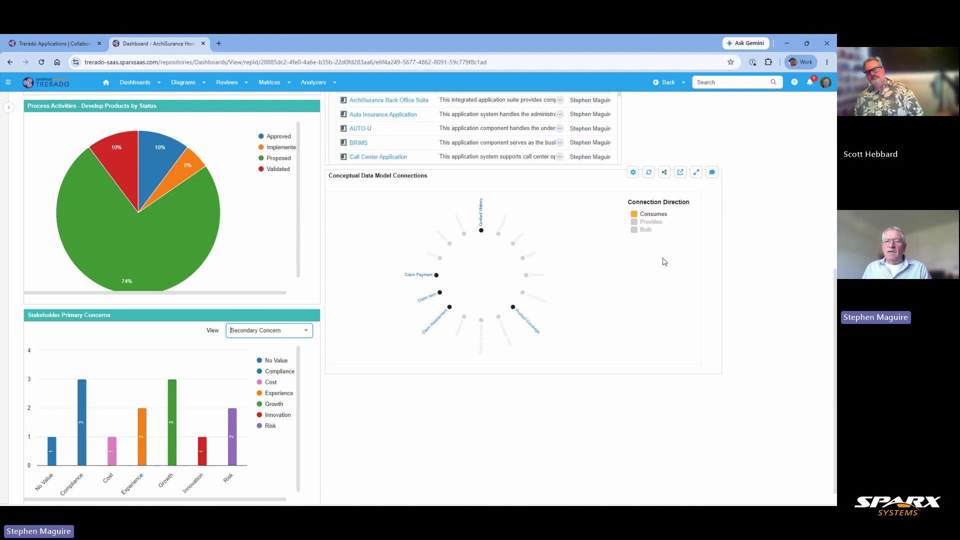
# Open the Conceptual Data Model Connections chart on its own page and view the traceability of the Customer element.
pyautogui.click(681, 173)
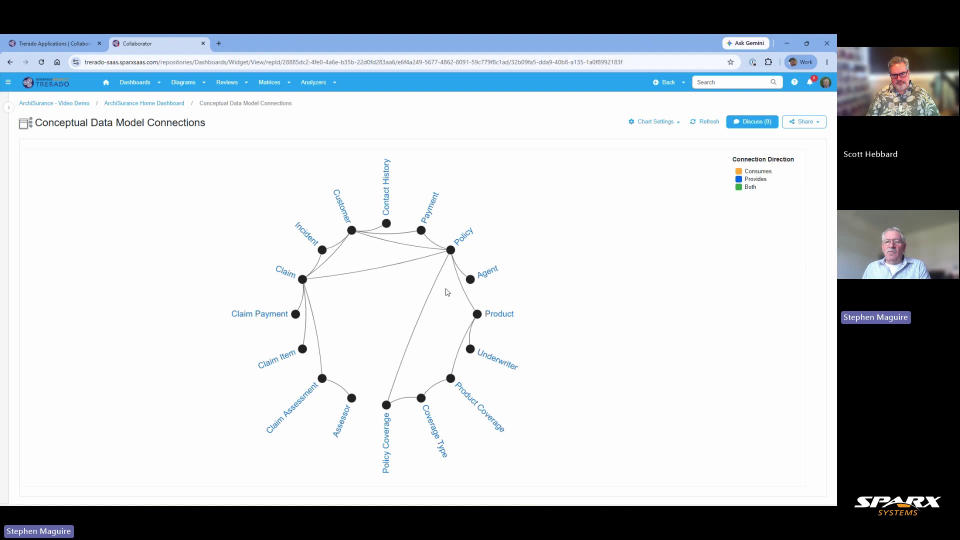
pyautogui.moveTo(447, 251)
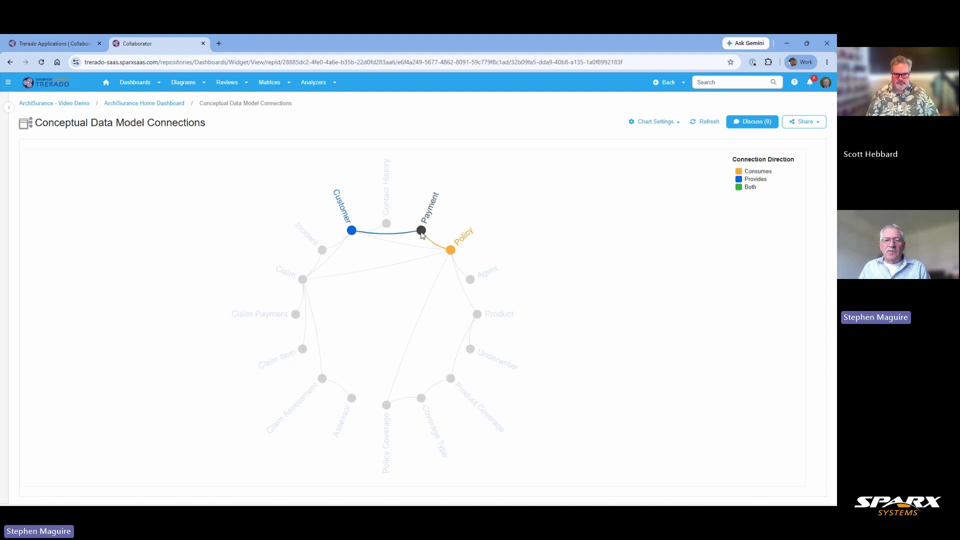
pyautogui.click(351, 232)
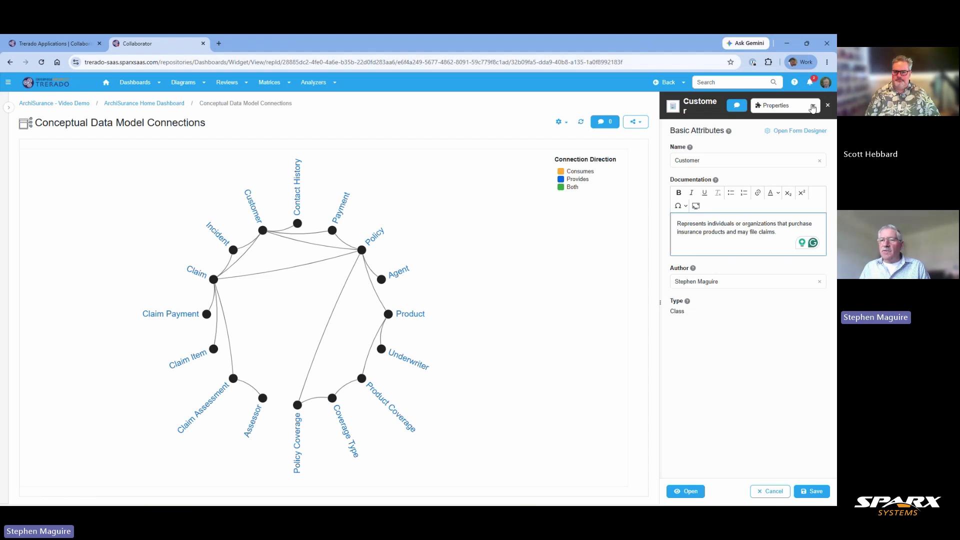
pyautogui.click(813, 107)
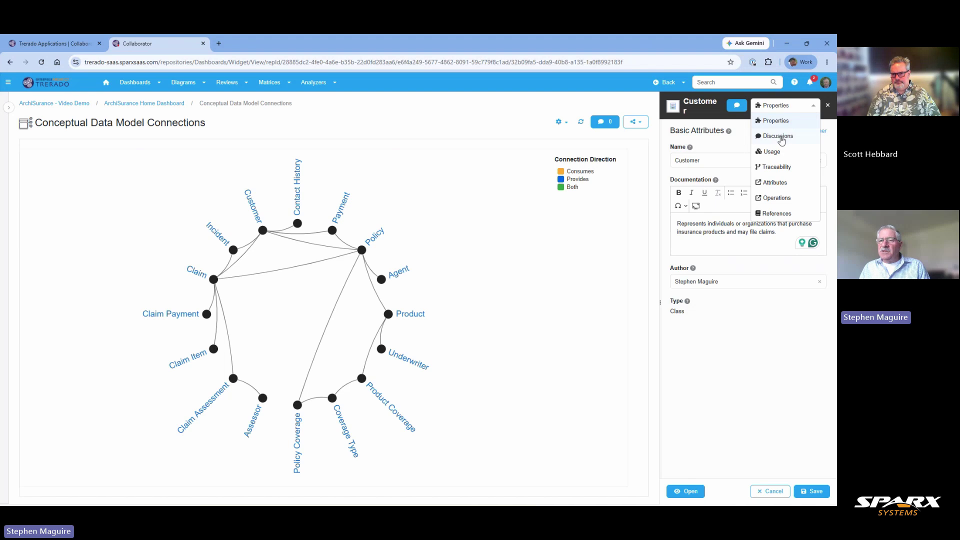
pyautogui.click(777, 166)
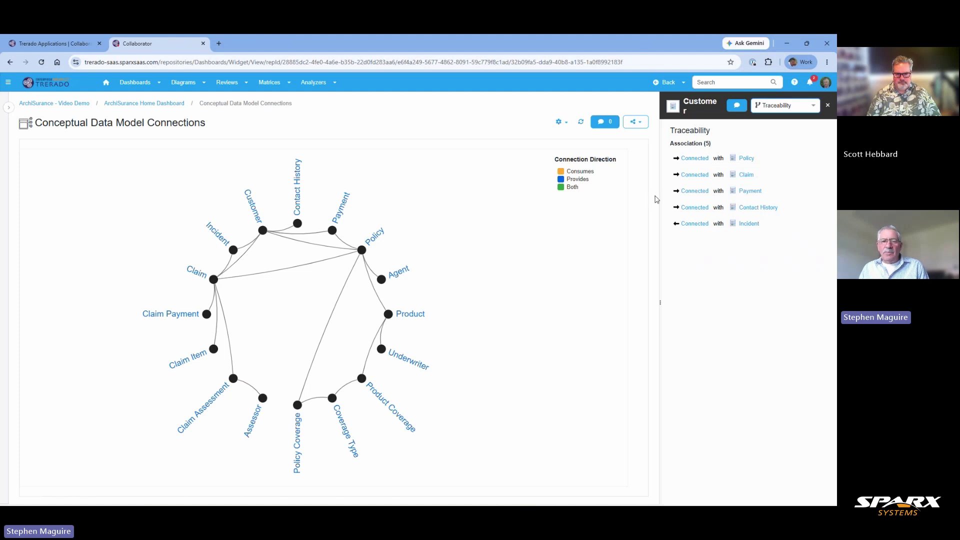
# View the properties of the Product, Policy Coverage and Payment elements from the chart.
pyautogui.click(388, 315)
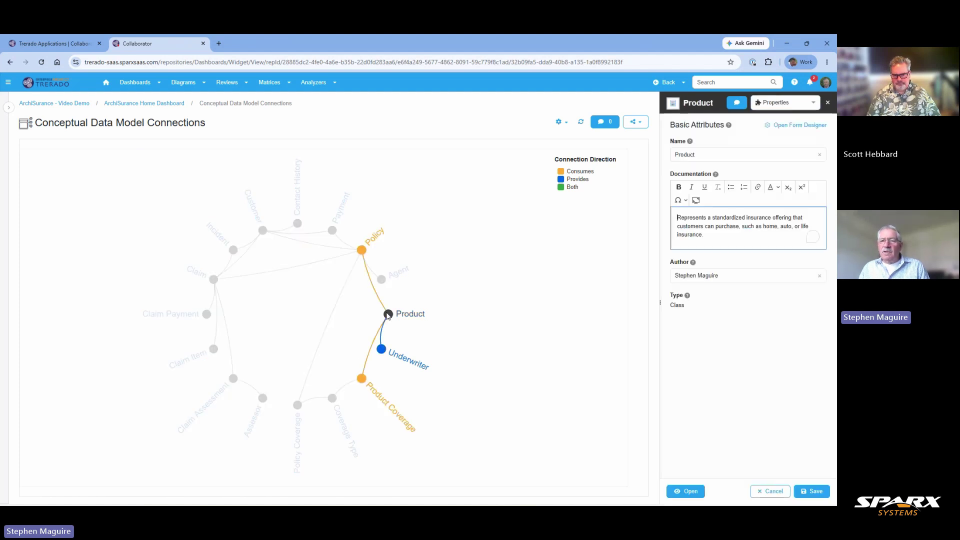
pyautogui.click(297, 405)
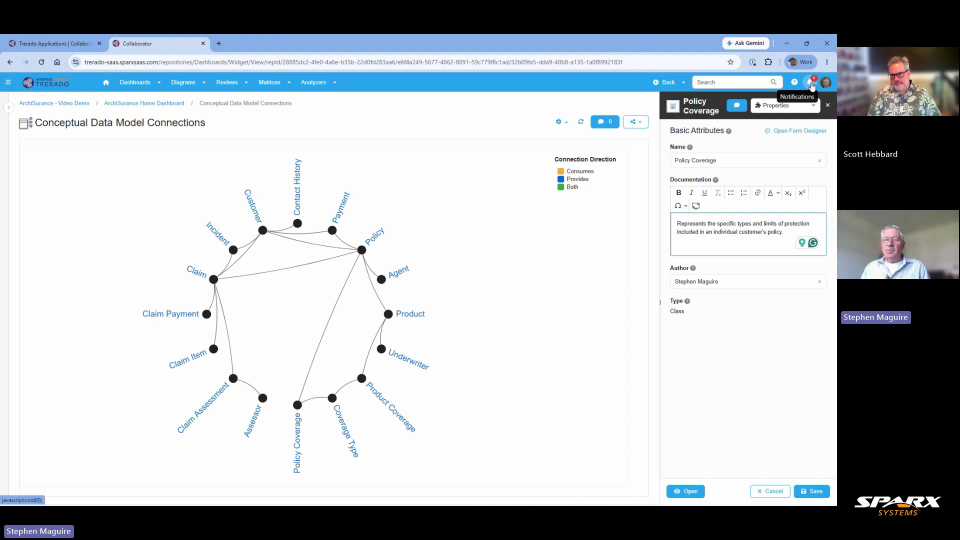
pyautogui.moveTo(333, 233)
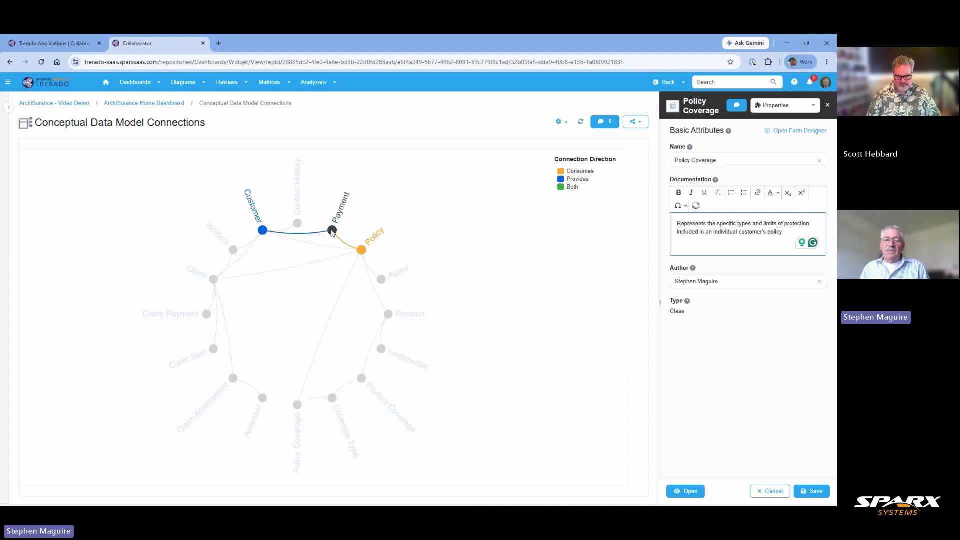
pyautogui.click(333, 233)
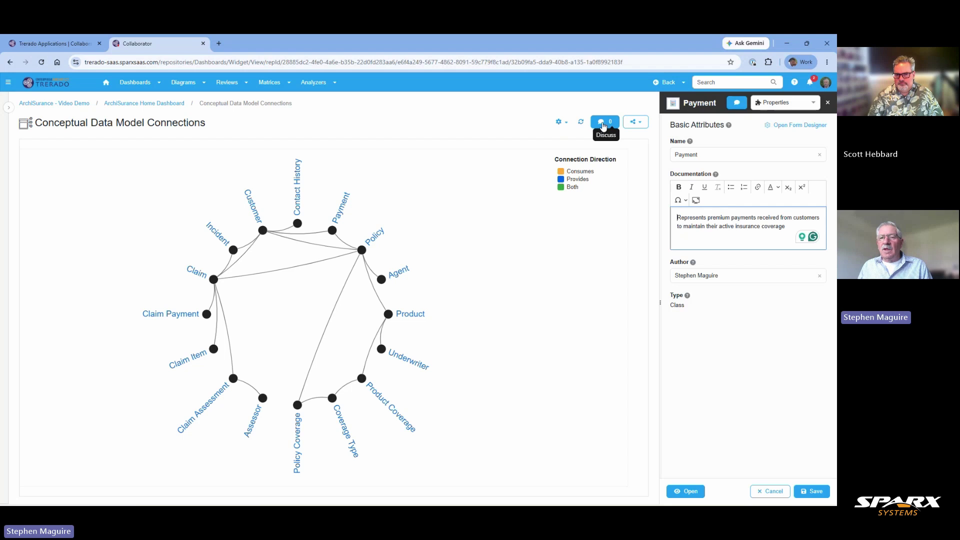
# Start a new discussion on the Conceptual Data Model Connections chart and tag the colleague it is addressed to.
pyautogui.click(603, 126)
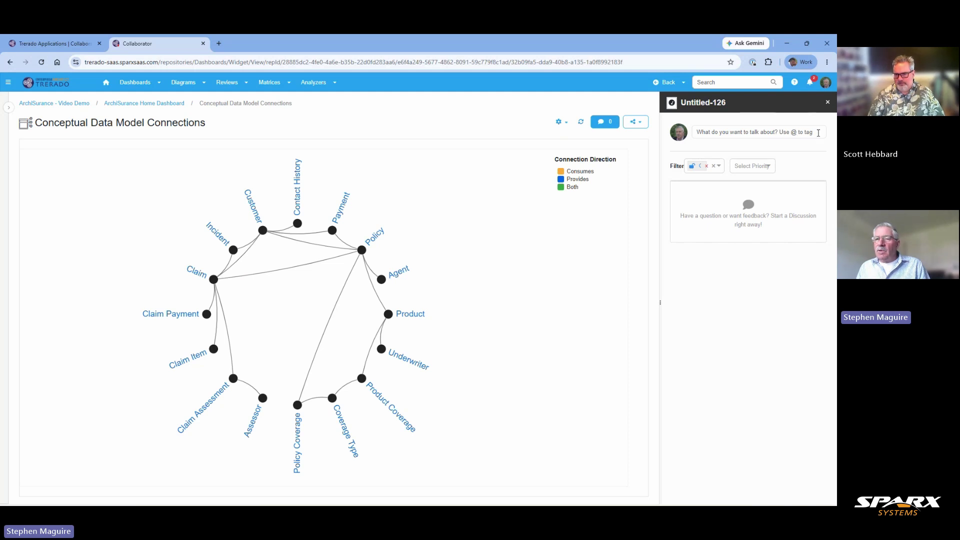
pyautogui.click(818, 133)
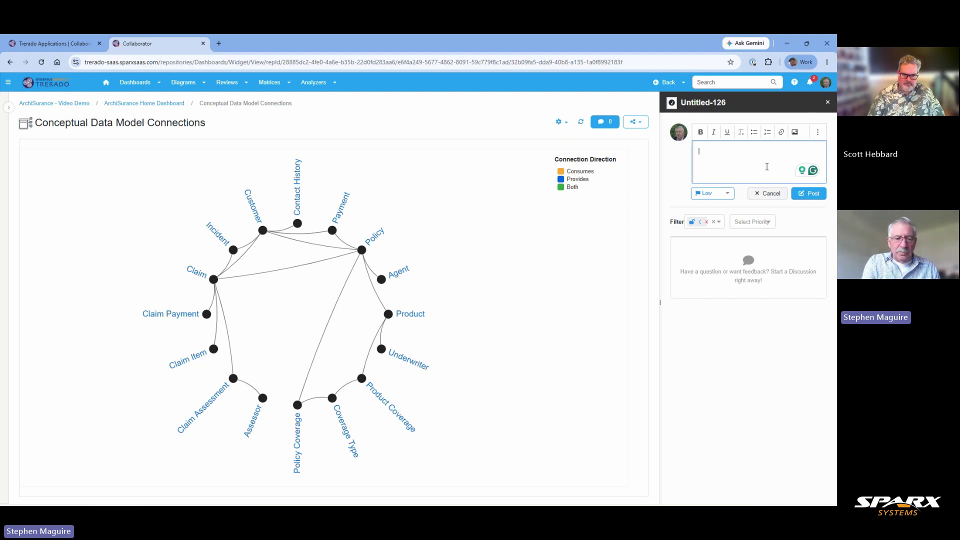
pyautogui.write('@')
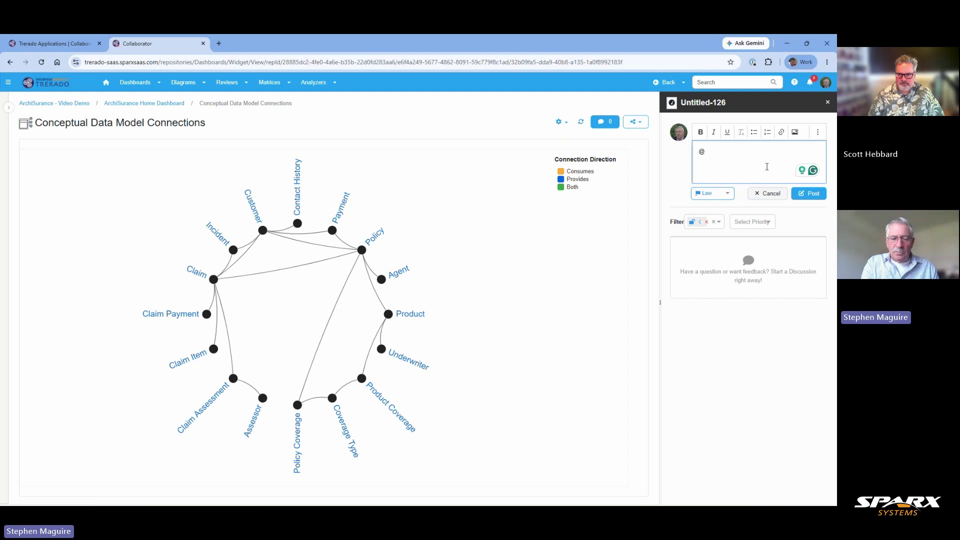
pyautogui.write('Hel')
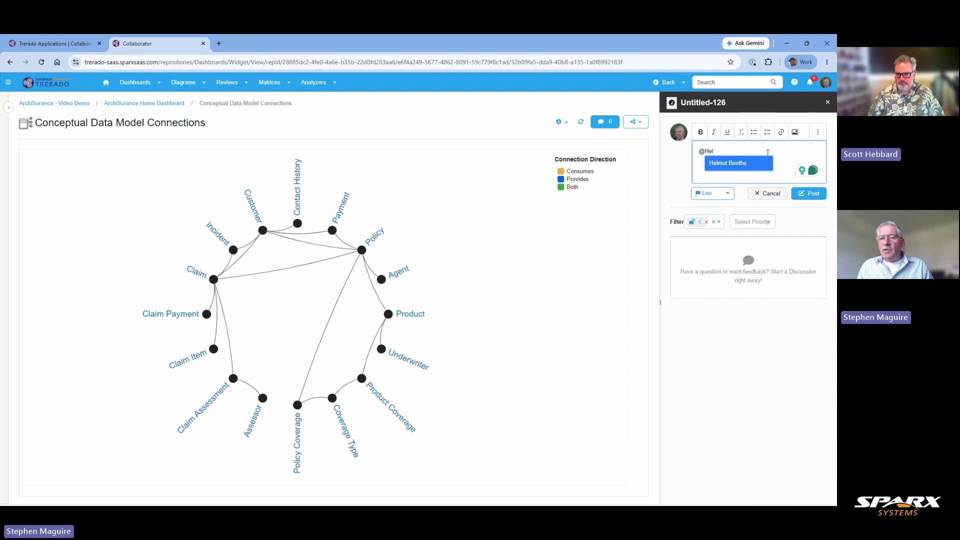
pyautogui.click(720, 164)
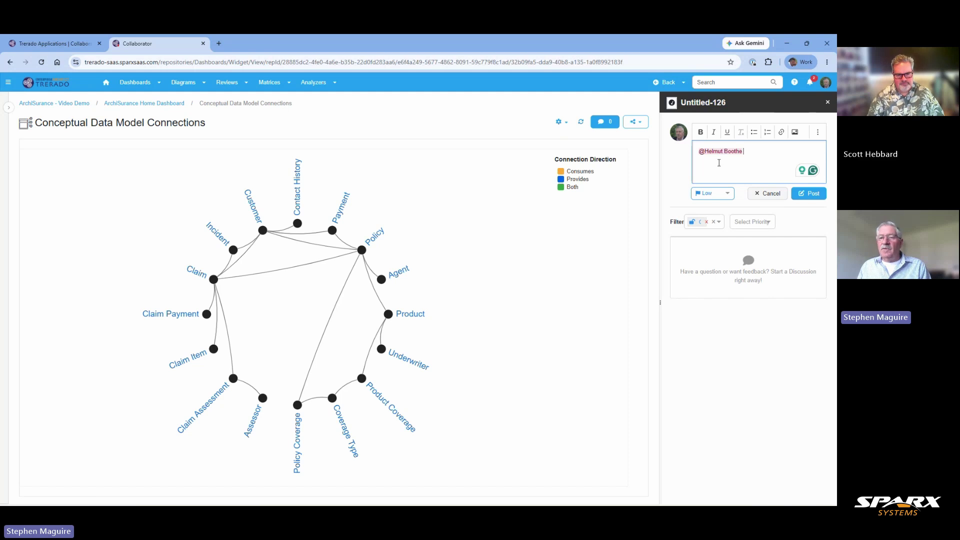
# Write the discussion text "Can we check the relationship between #Accept Policy and the other elements.", inserting Accept Policy as a tagged element.
pyautogui.write('Can')
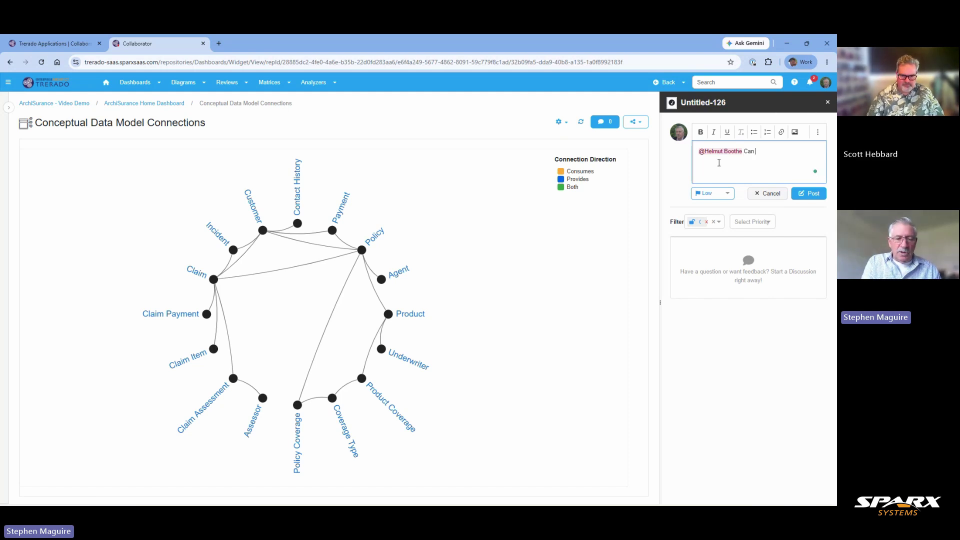
pyautogui.write(' we check th')
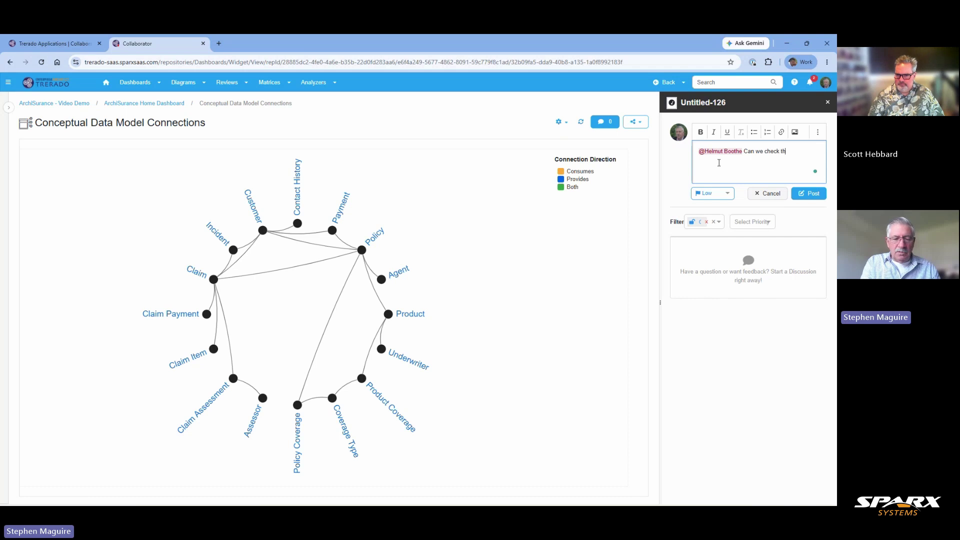
pyautogui.write('e rela')
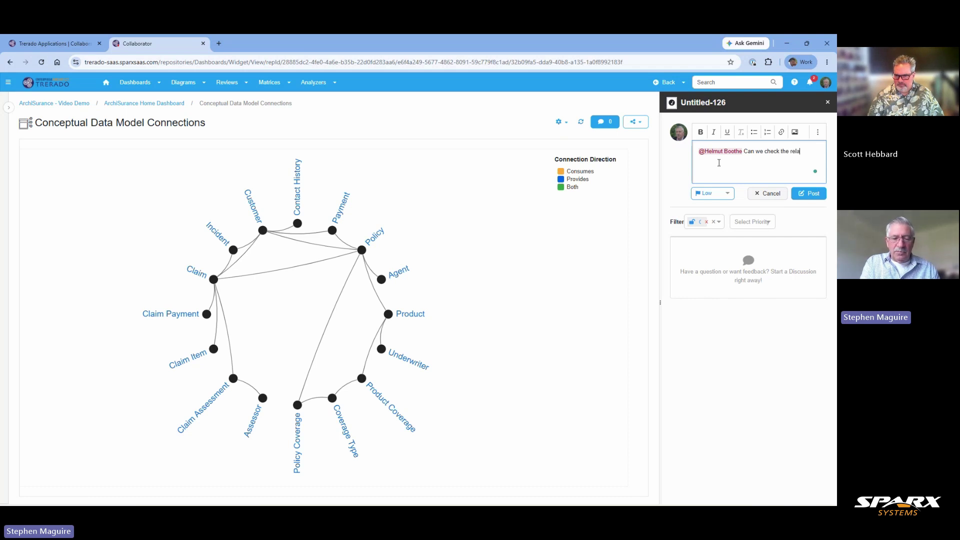
pyautogui.write('tionship')
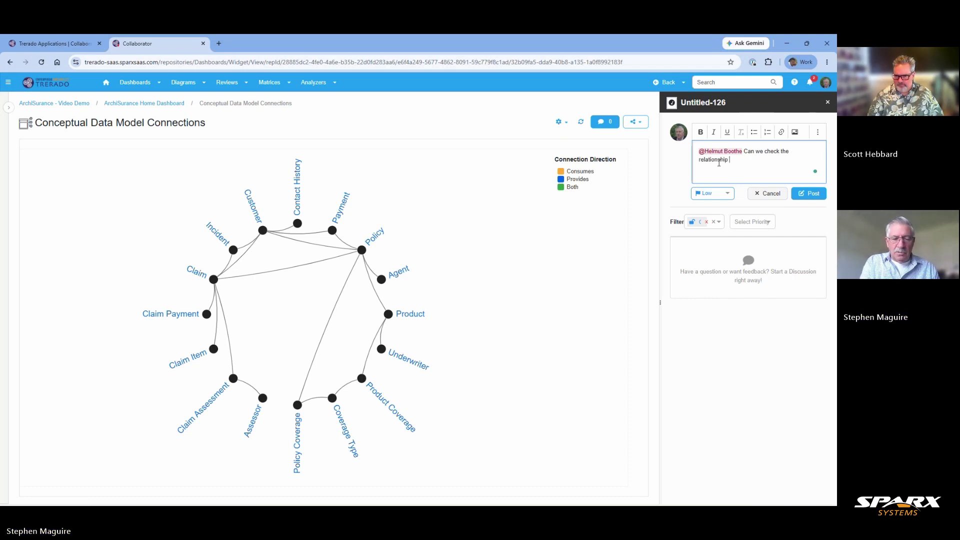
pyautogui.write(' between')
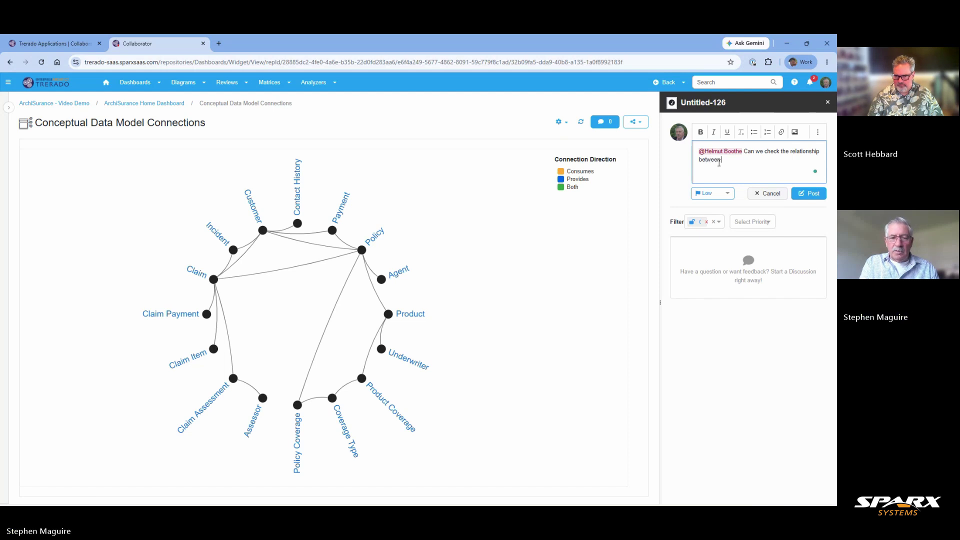
pyautogui.write(' Poli')
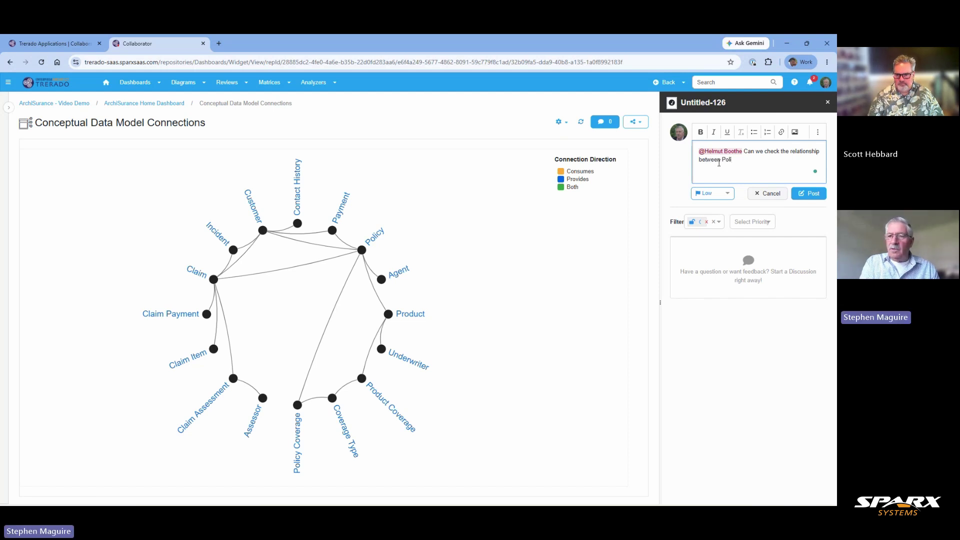
pyautogui.press('BackSpace')
pyautogui.press('BackSpace')
pyautogui.press('BackSpace')
pyautogui.press('BackSpace')
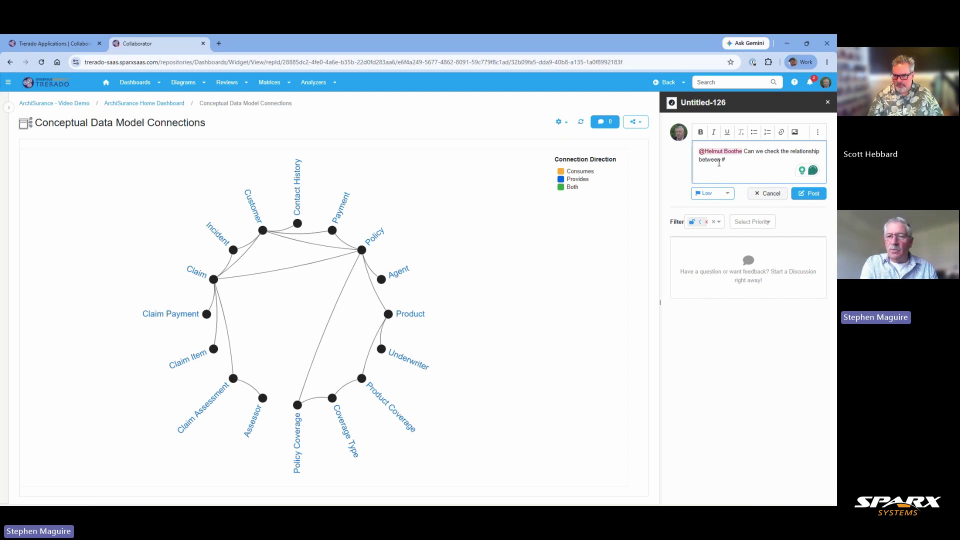
pyautogui.write('#P')
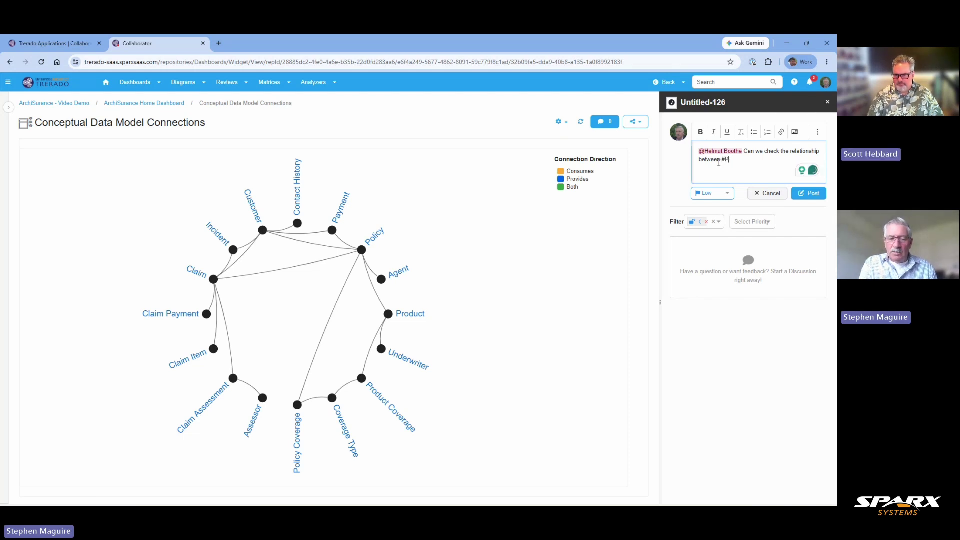
pyautogui.write('ol')
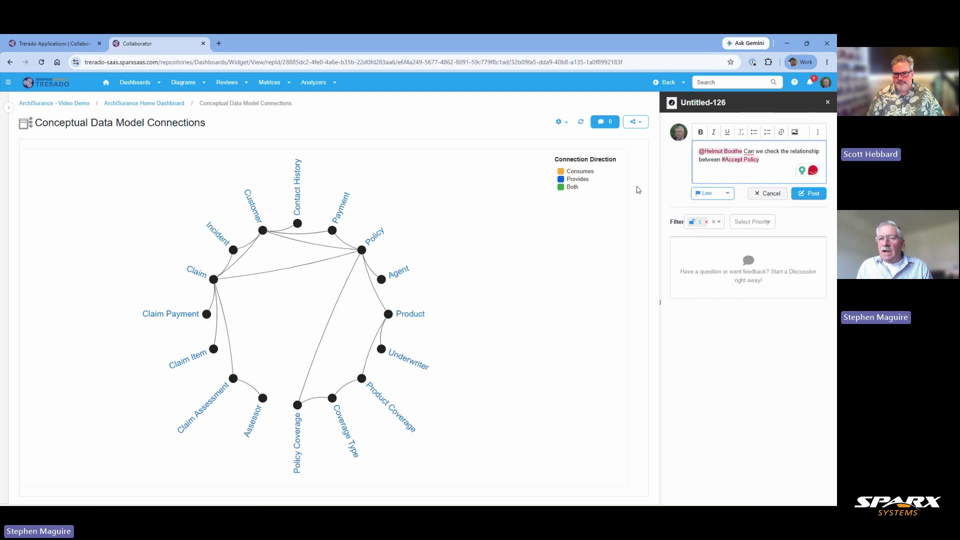
pyautogui.write('an')
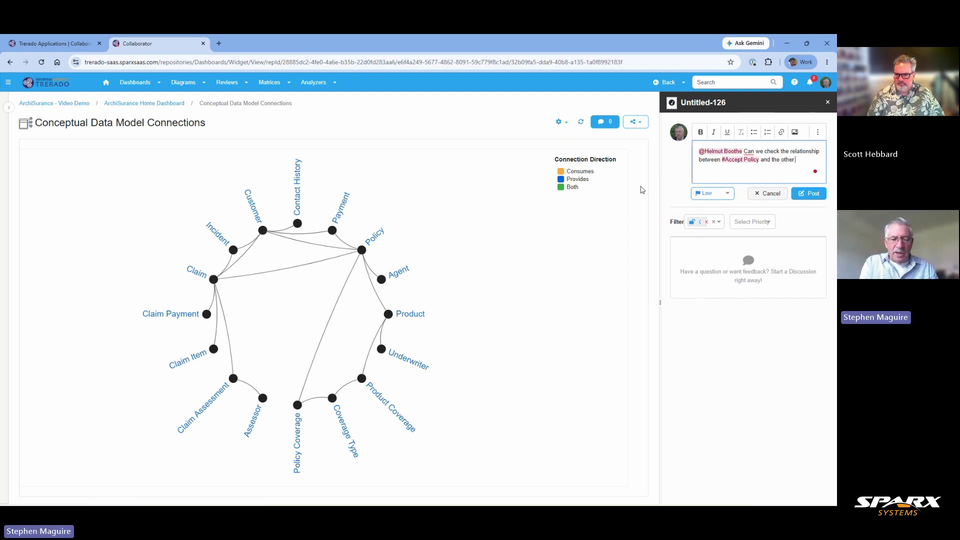
pyautogui.write('d the other elements.')
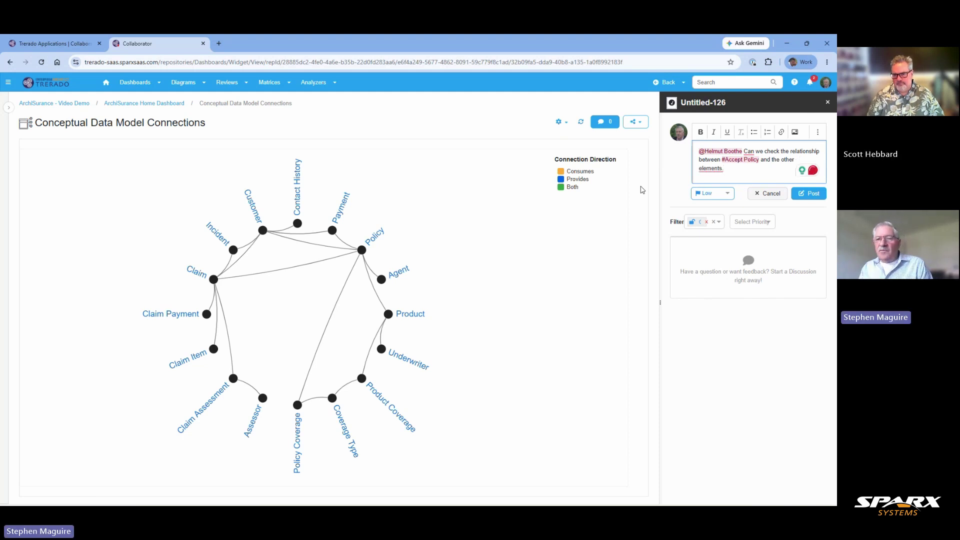
# Set the discussion's priority to Medium and post it.
pyautogui.click(727, 195)
pyautogui.click(715, 228)
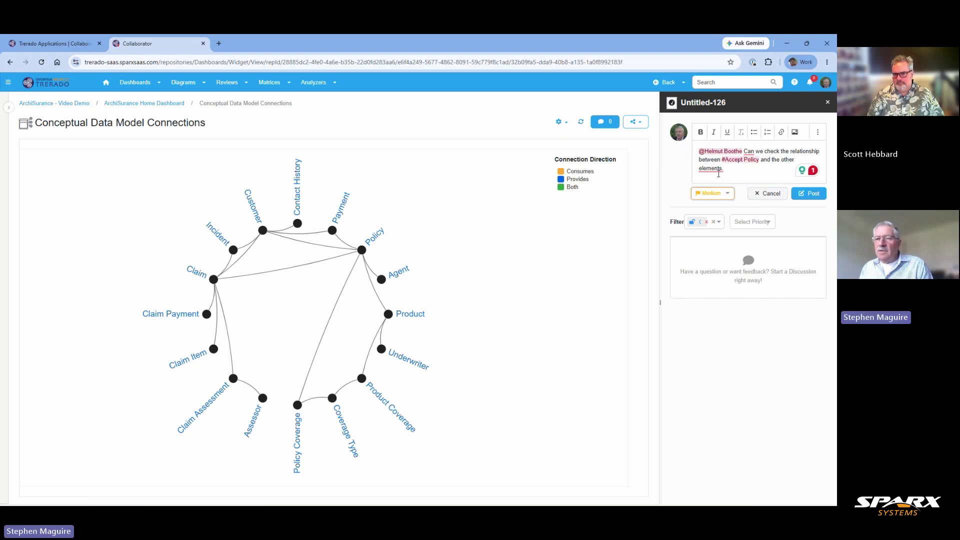
pyautogui.click(815, 196)
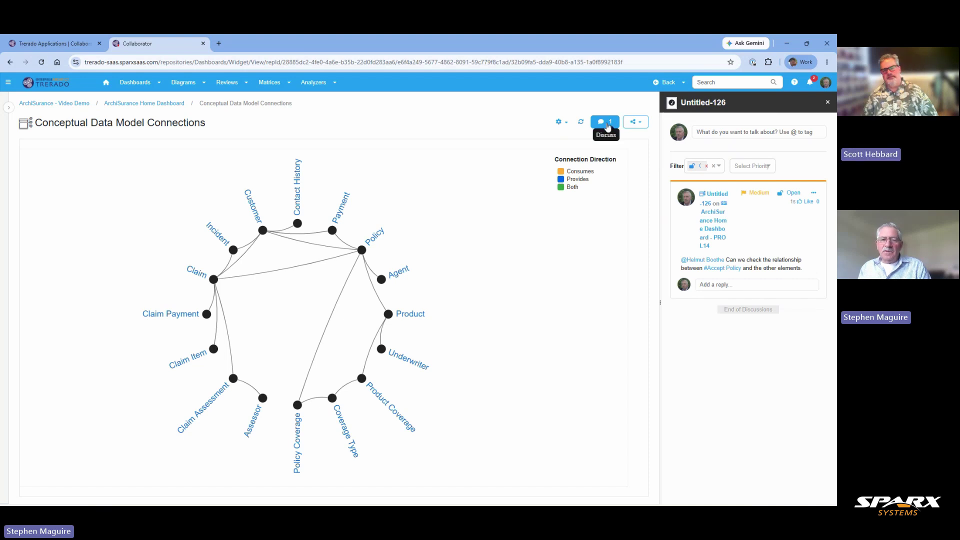
# View the properties of the Policy, Agent and Payment elements from the chart.
pyautogui.click(362, 250)
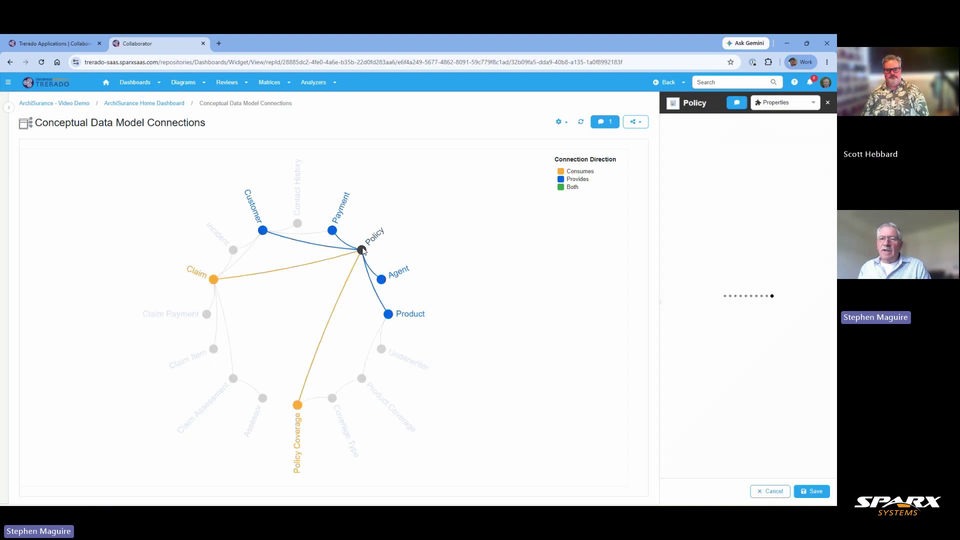
pyautogui.click(382, 280)
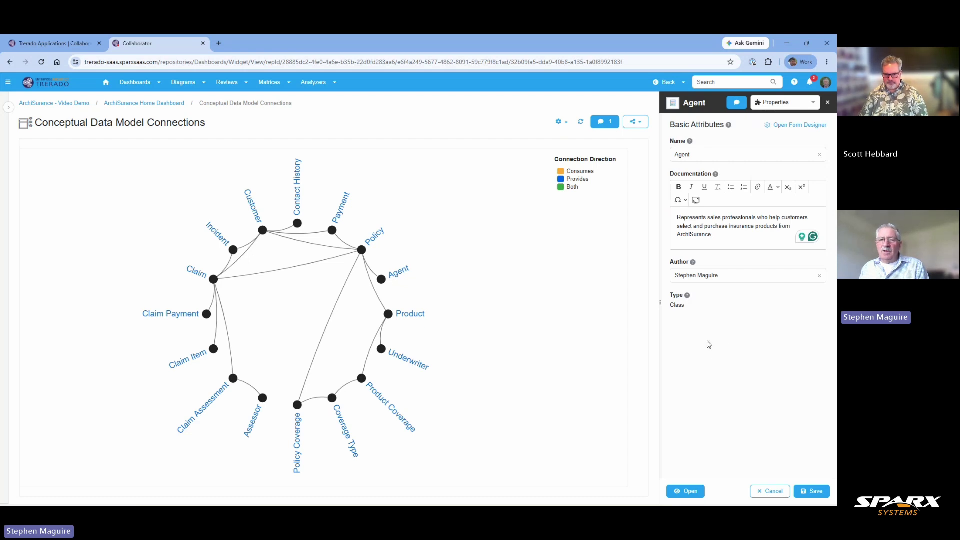
pyautogui.click(332, 231)
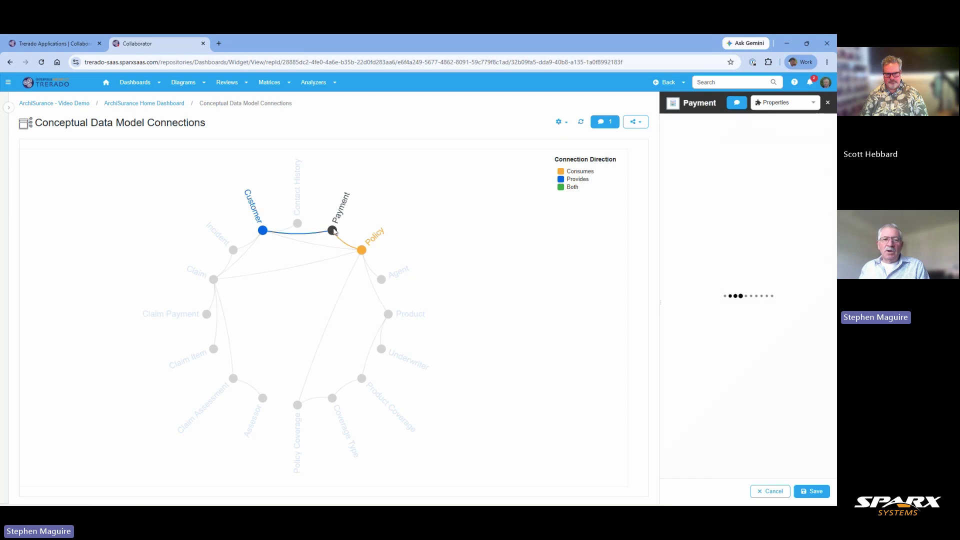
# View the properties of the Customer and Claim Payment elements from the chart.
pyautogui.click(263, 231)
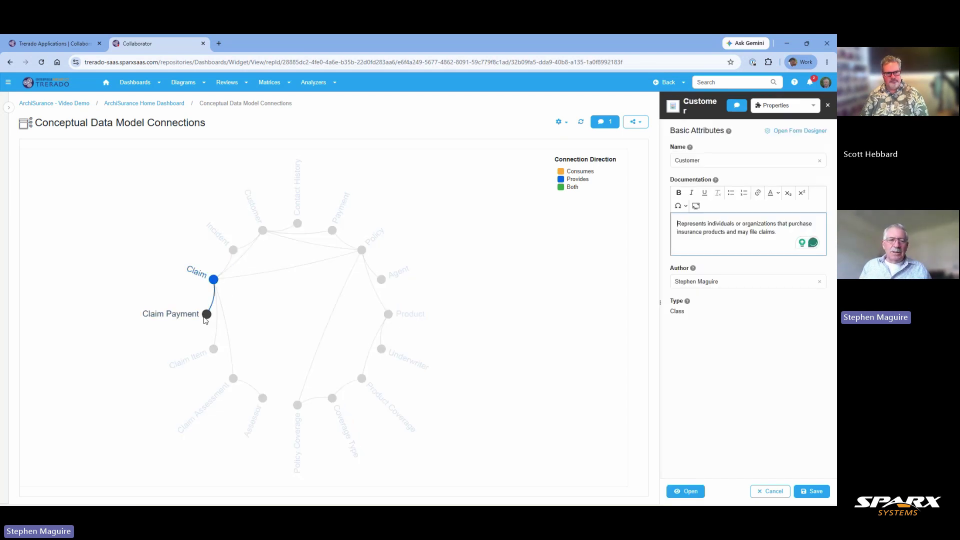
pyautogui.click(206, 317)
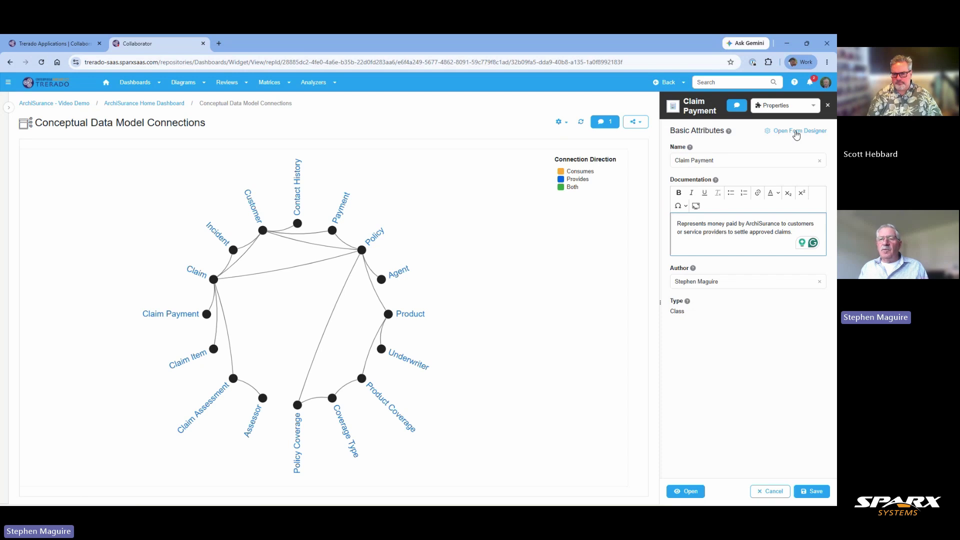
# Open the Form Designer for the Class stereotype and add the Status property below BaseType in Basic Attributes.
pyautogui.click(796, 132)
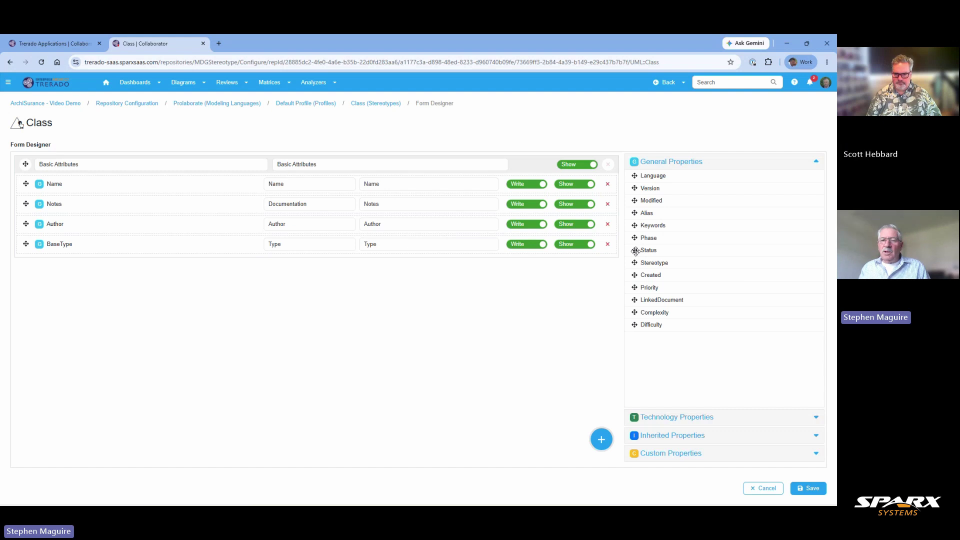
pyautogui.moveTo(635, 251); pyautogui.dragTo(127, 266)
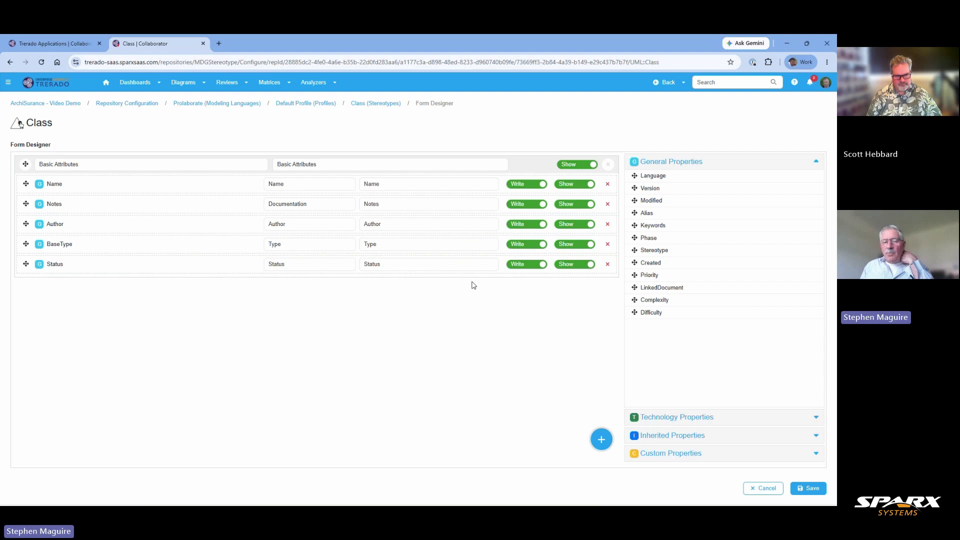
# Try the Status property's read-only and visibility settings, restoring it to Write and Show.
pyautogui.click(535, 269)
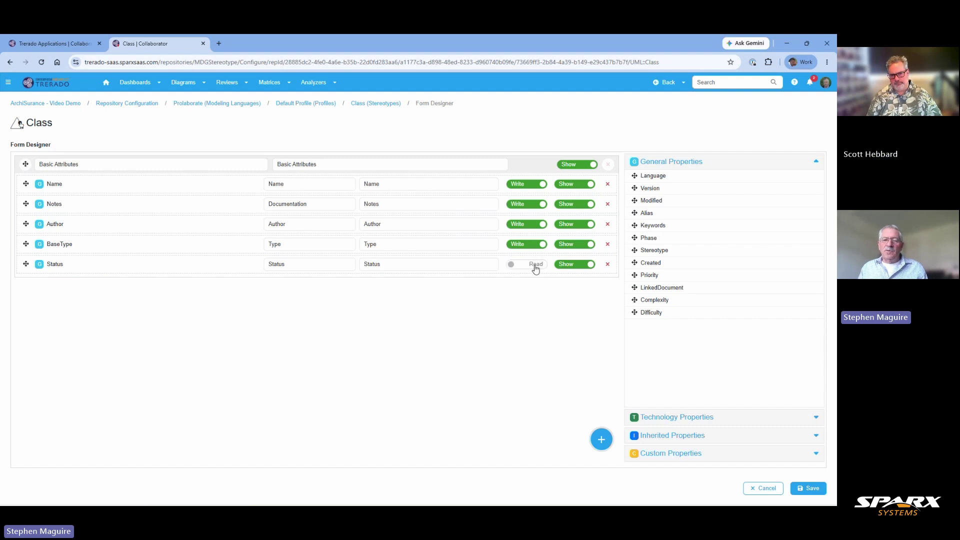
pyautogui.click(535, 269)
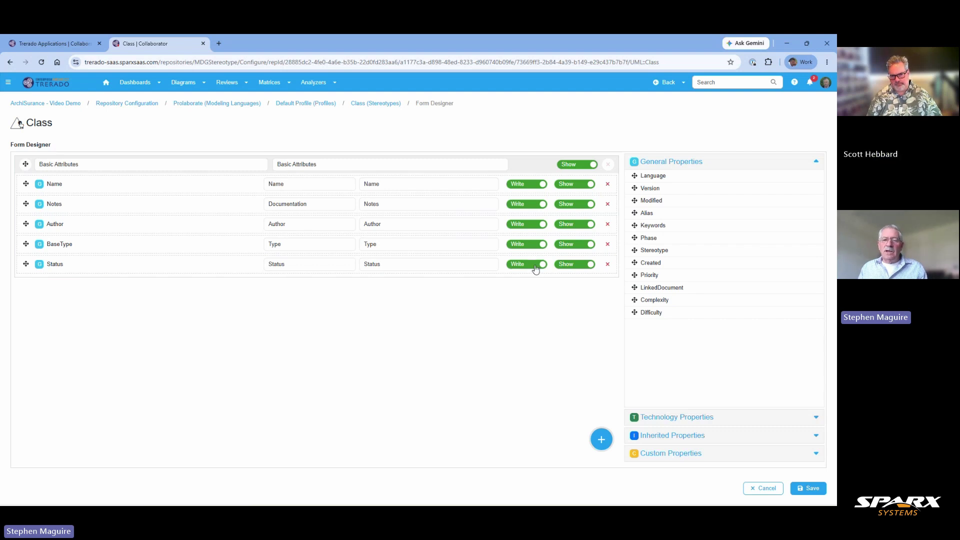
pyautogui.click(577, 269)
pyautogui.click(579, 269)
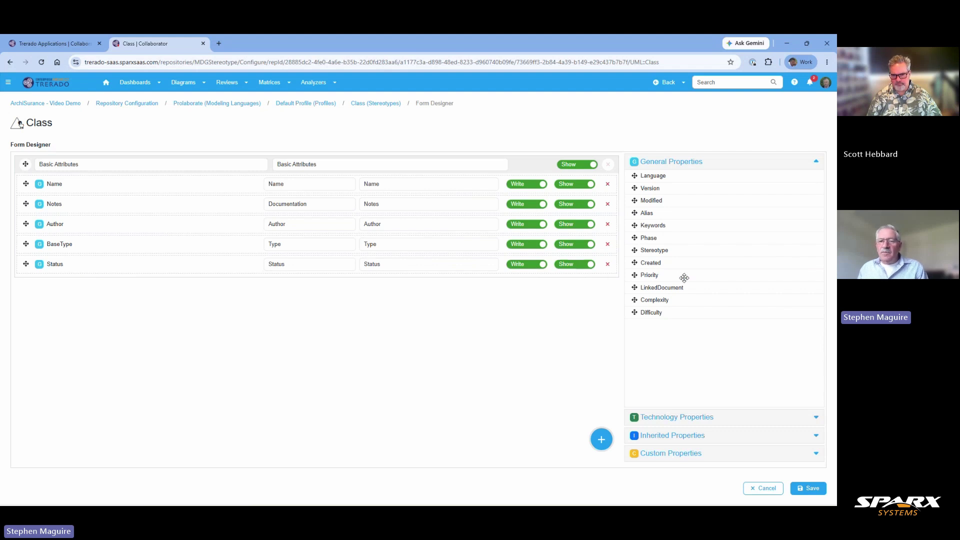
# Add the Priority, Complexity and Difficulty properties below Status in the Class form's Basic Attributes.
pyautogui.moveTo(653, 277); pyautogui.dragTo(436, 283)
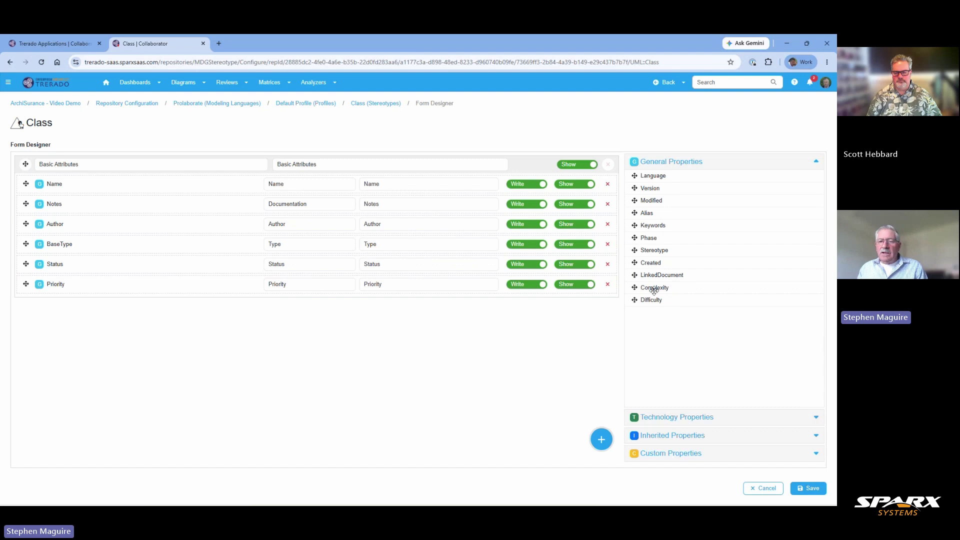
pyautogui.moveTo(669, 289); pyautogui.dragTo(507, 303)
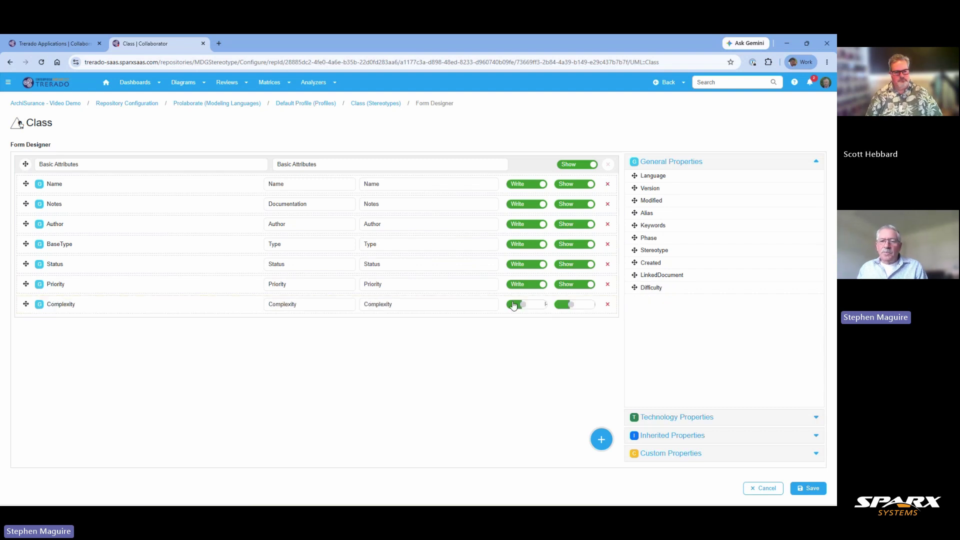
pyautogui.moveTo(654, 288); pyautogui.dragTo(401, 328)
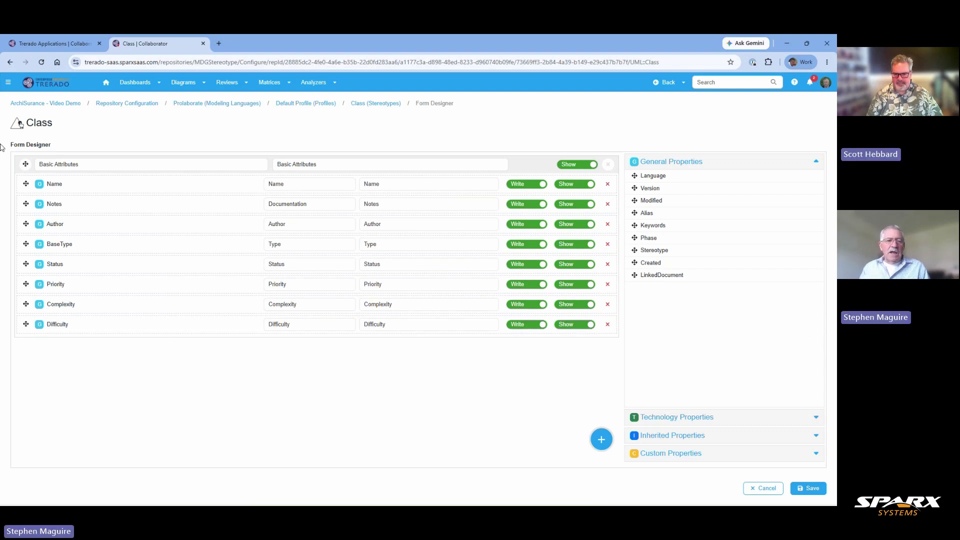
# Try repositioning the Difficulty property and making it read-only, restoring it to Write.
pyautogui.moveTo(26, 324); pyautogui.dragTo(22, 347)
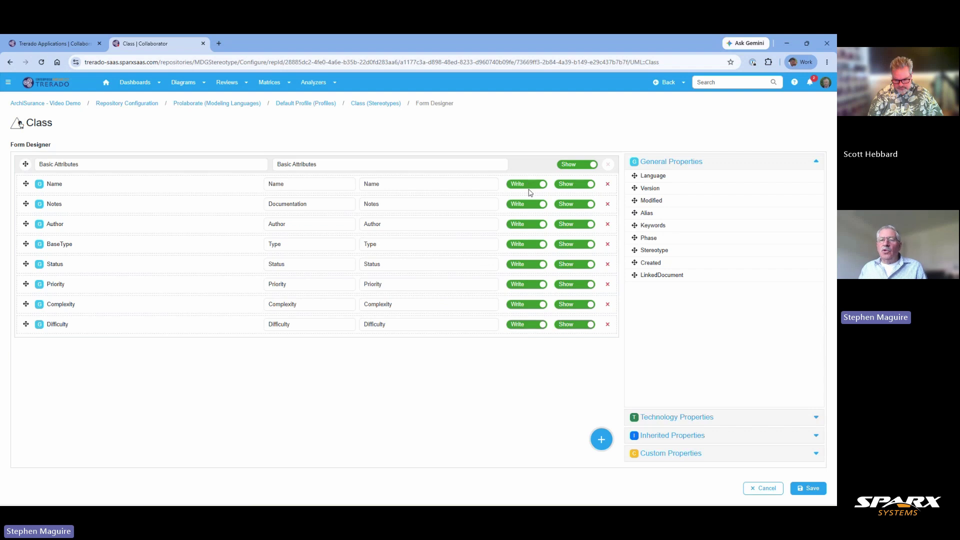
pyautogui.click(527, 324)
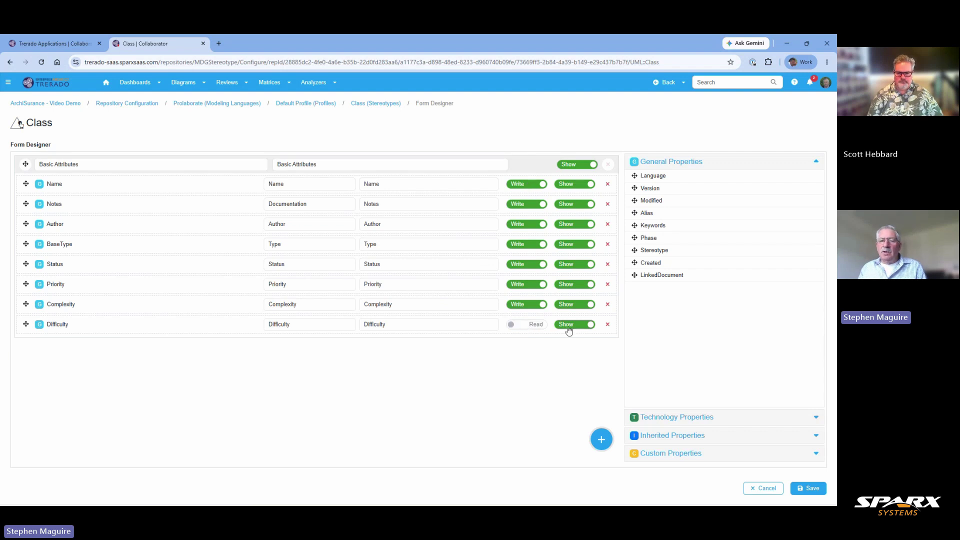
pyautogui.click(538, 325)
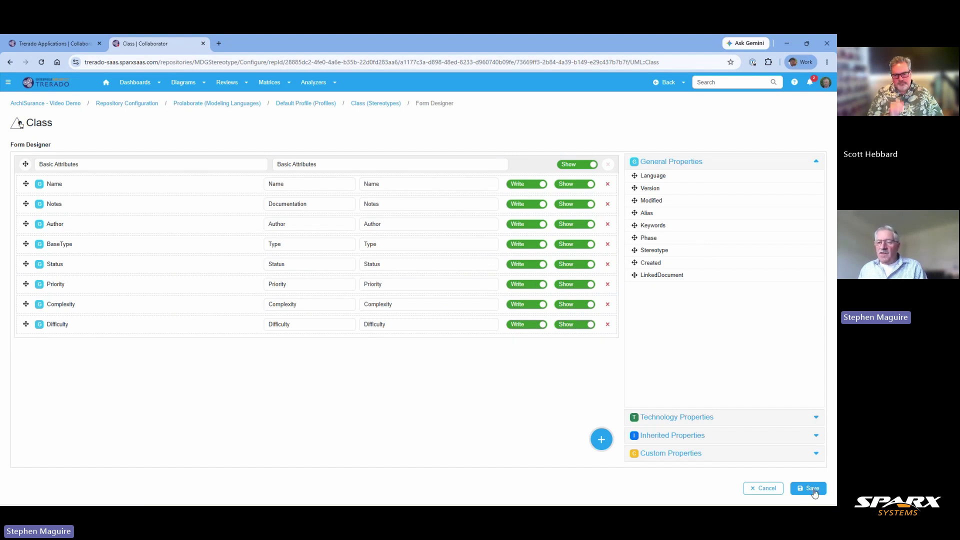
# Save the Class form layout and return to the Conceptual Data Model Connections chart.
pyautogui.click(811, 489)
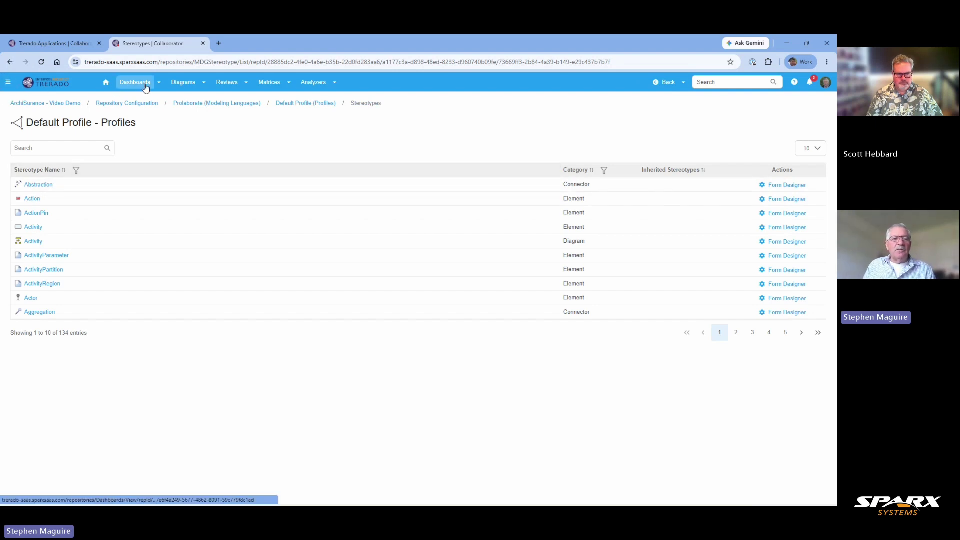
pyautogui.click(670, 84)
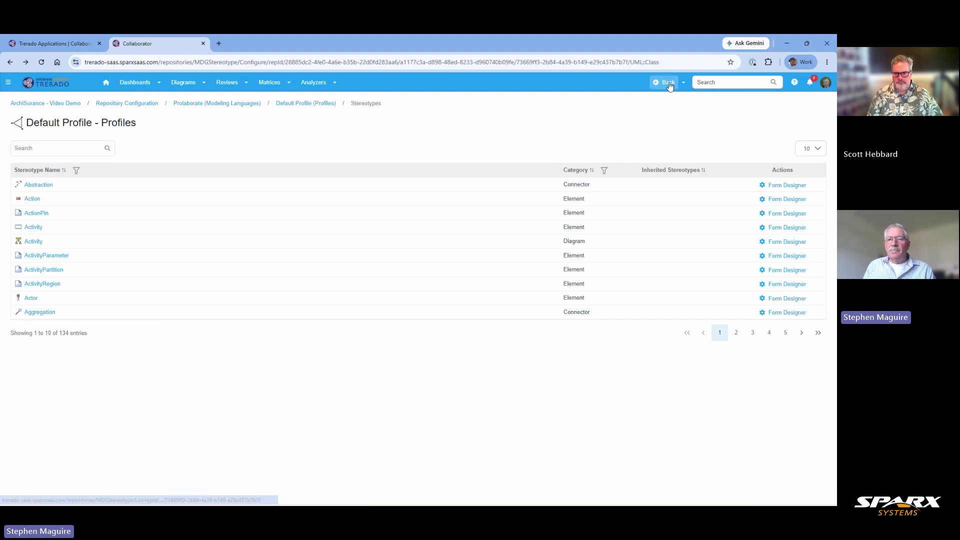
pyautogui.click(666, 85)
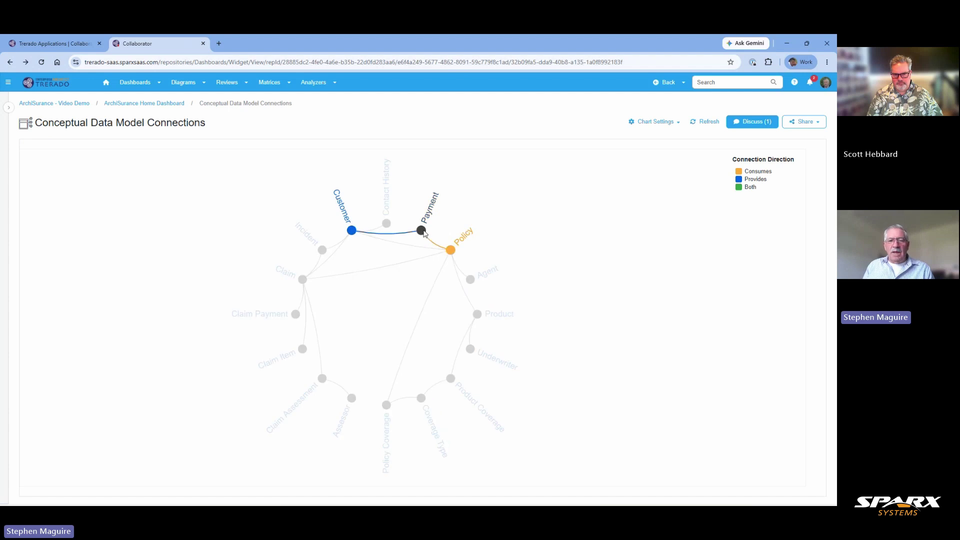
# Open the Payment element's properties from the chart and set its Status to Proposed.
pyautogui.click(422, 231)
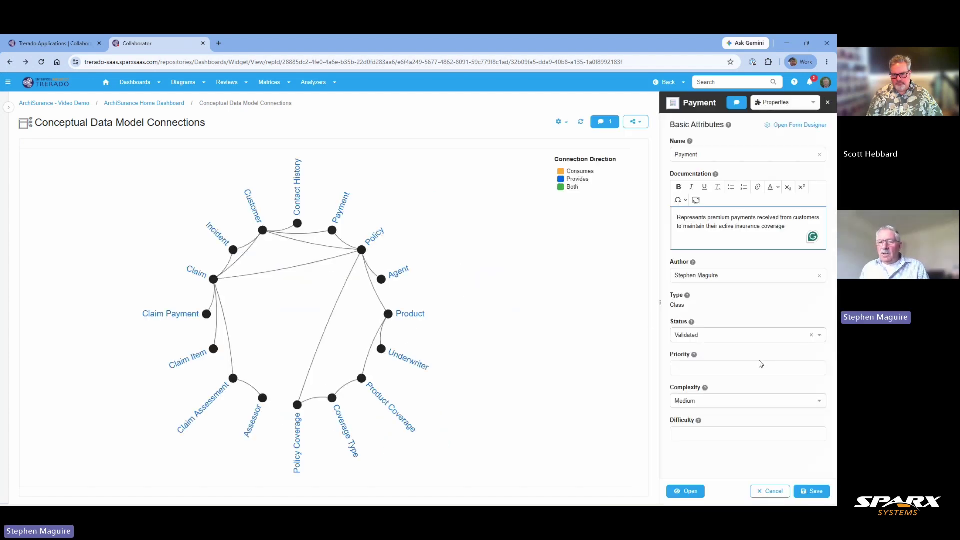
pyautogui.click(802, 371)
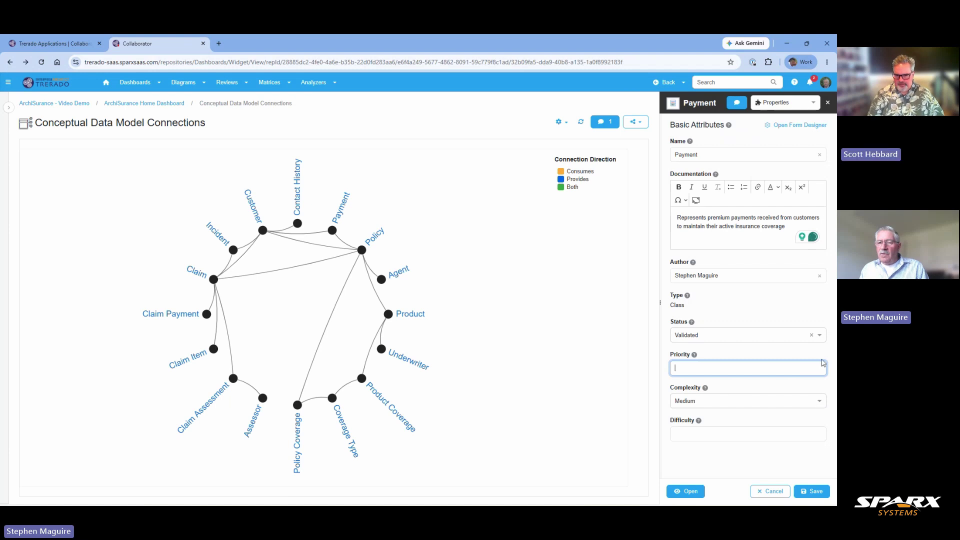
pyautogui.click(820, 336)
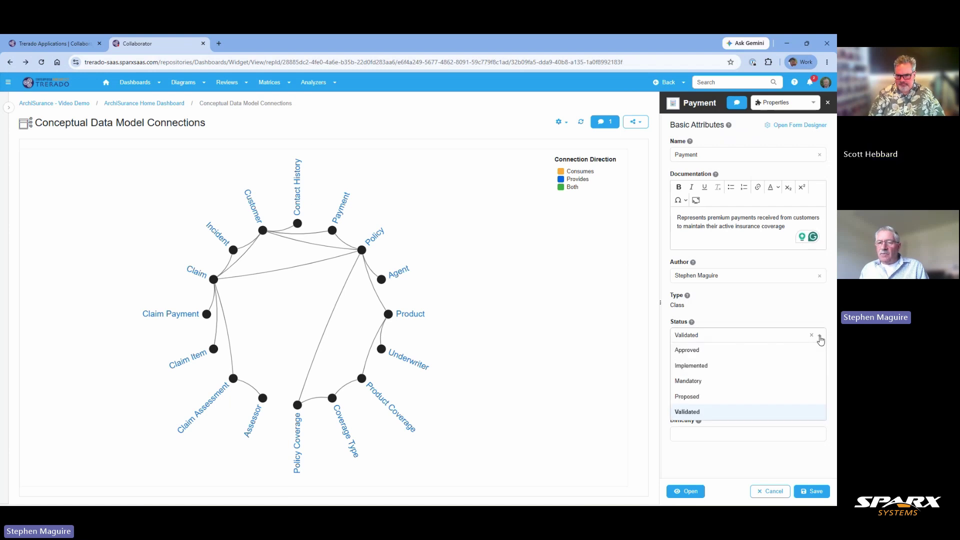
pyautogui.click(692, 396)
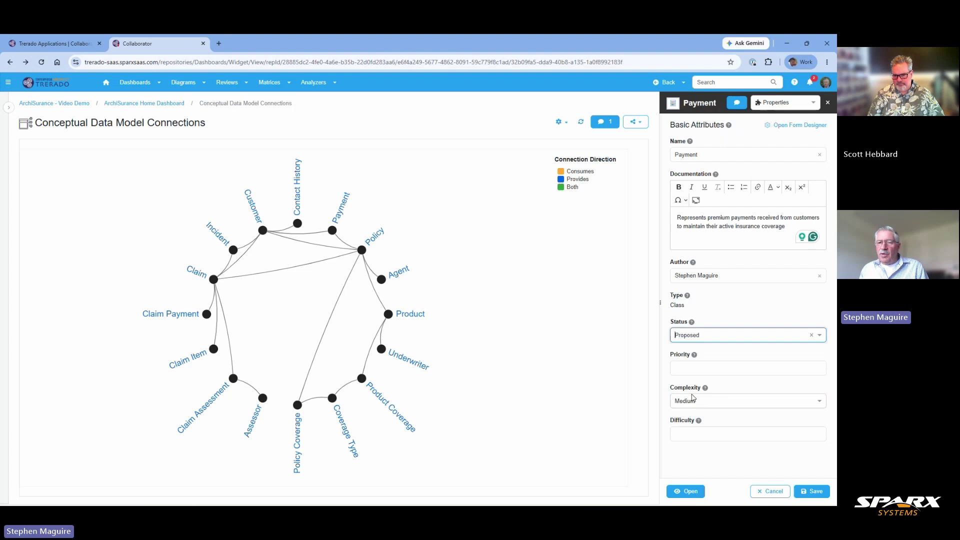
# Set the Payment element's Complexity to Easy and save its properties.
pyautogui.click(709, 433)
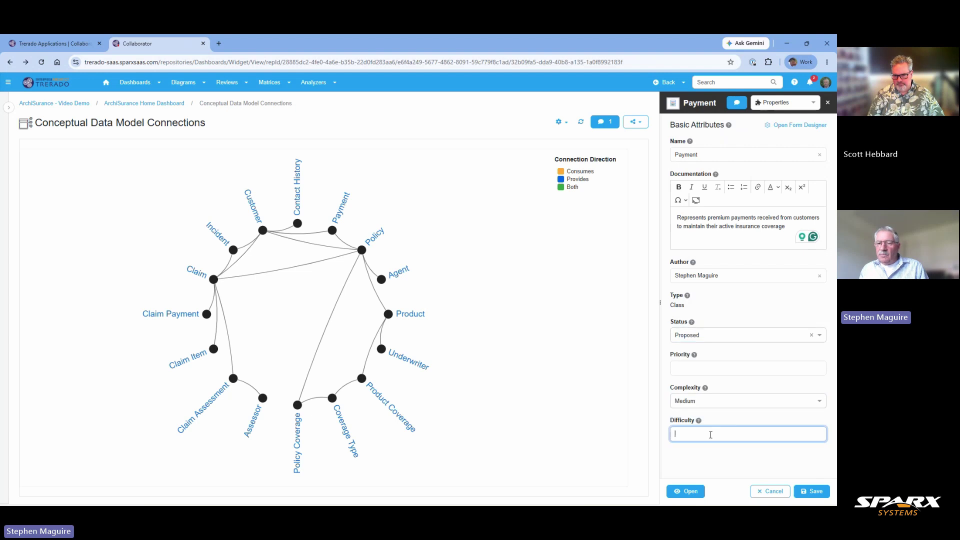
pyautogui.click(818, 401)
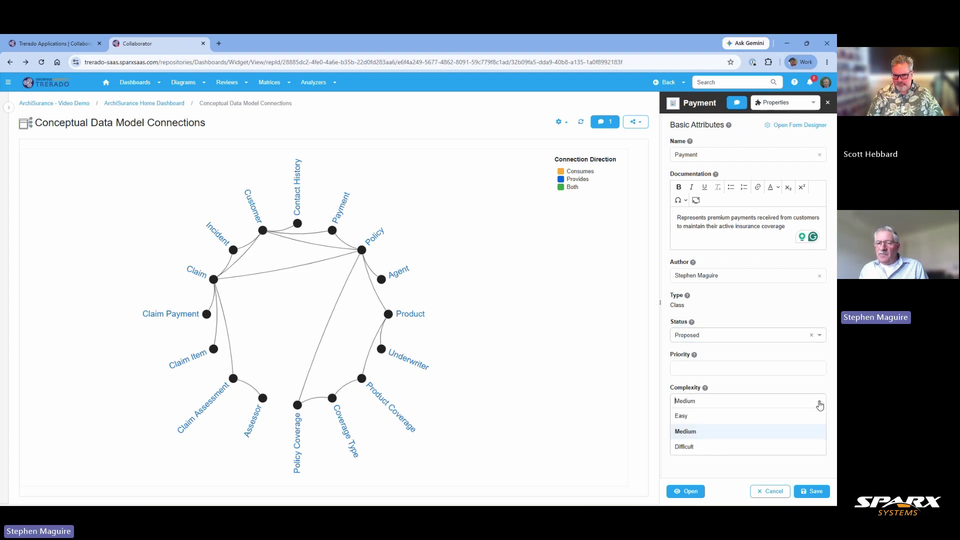
pyautogui.click(693, 419)
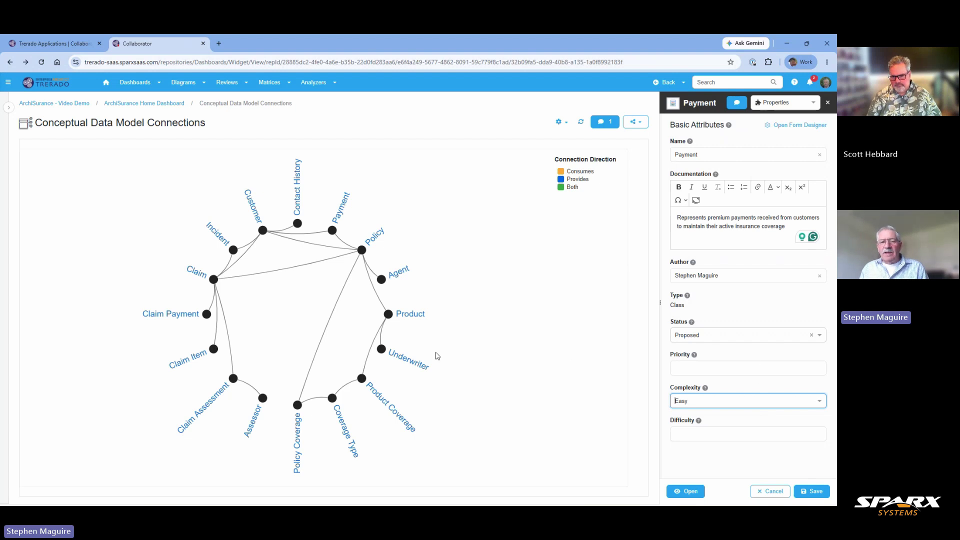
pyautogui.click(820, 403)
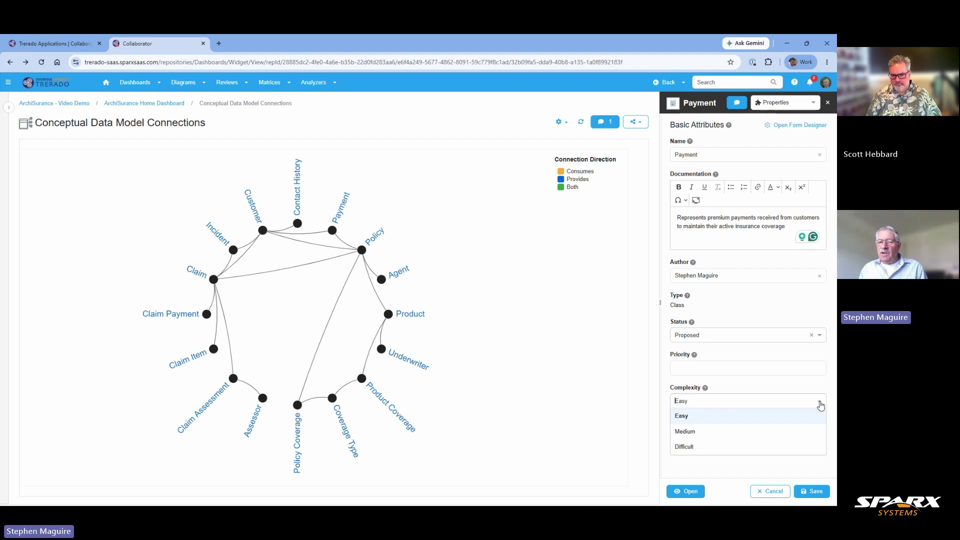
pyautogui.click(819, 403)
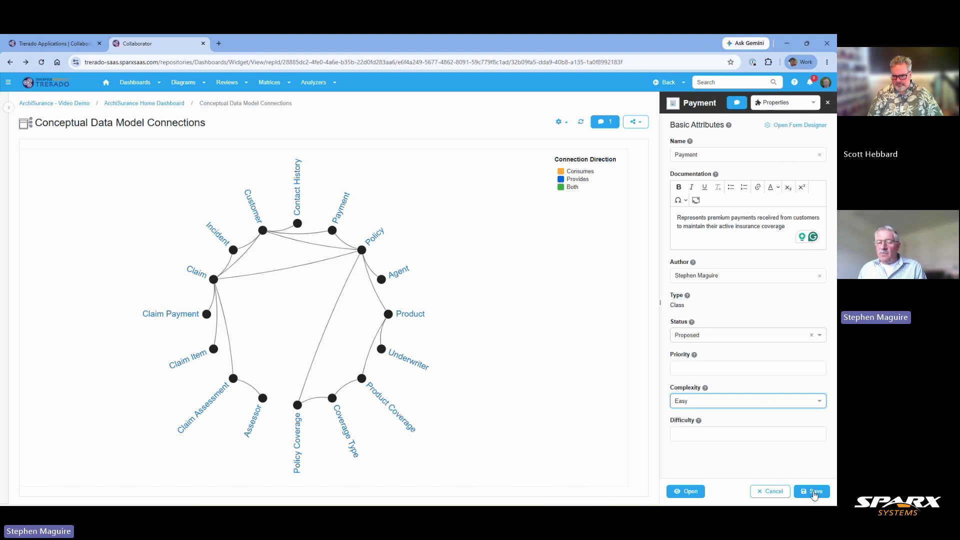
pyautogui.click(814, 493)
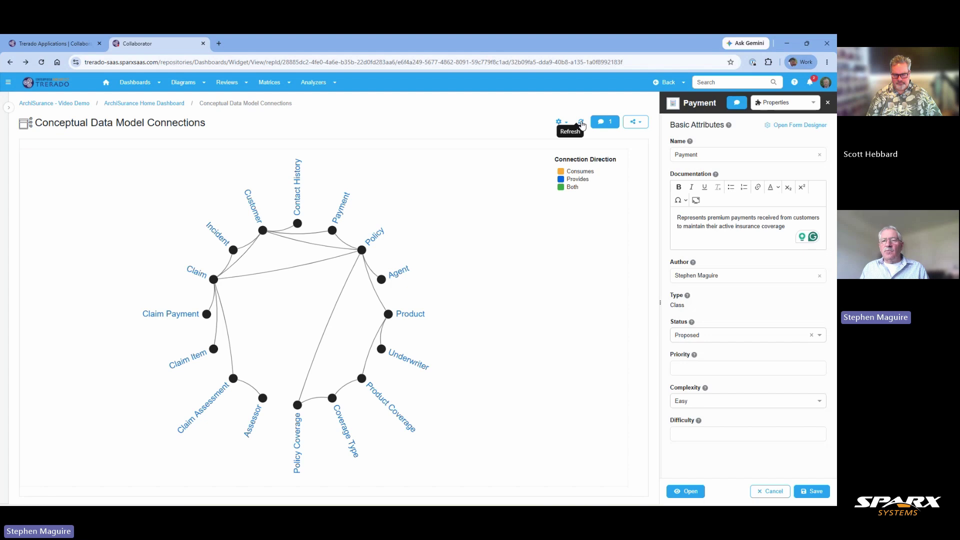
pyautogui.click(561, 123)
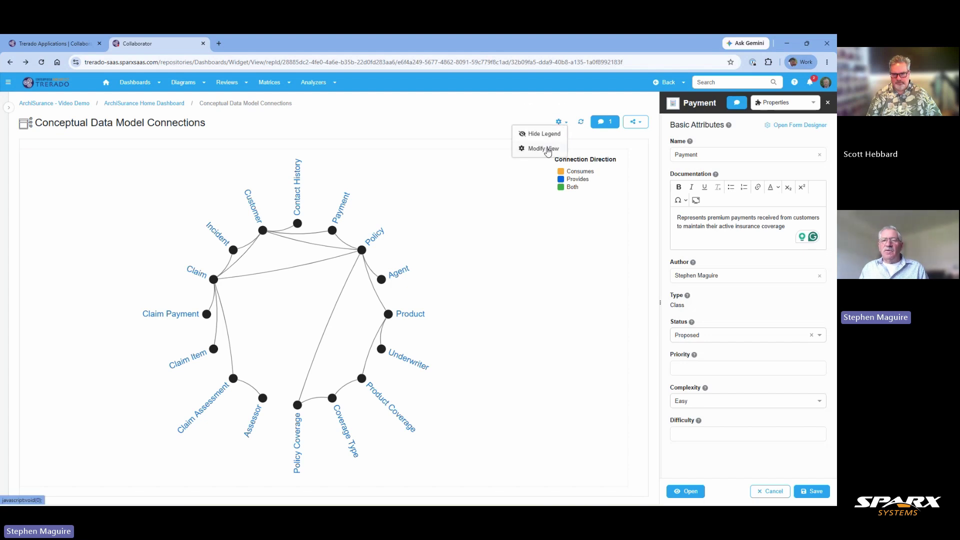
pyautogui.click(502, 109)
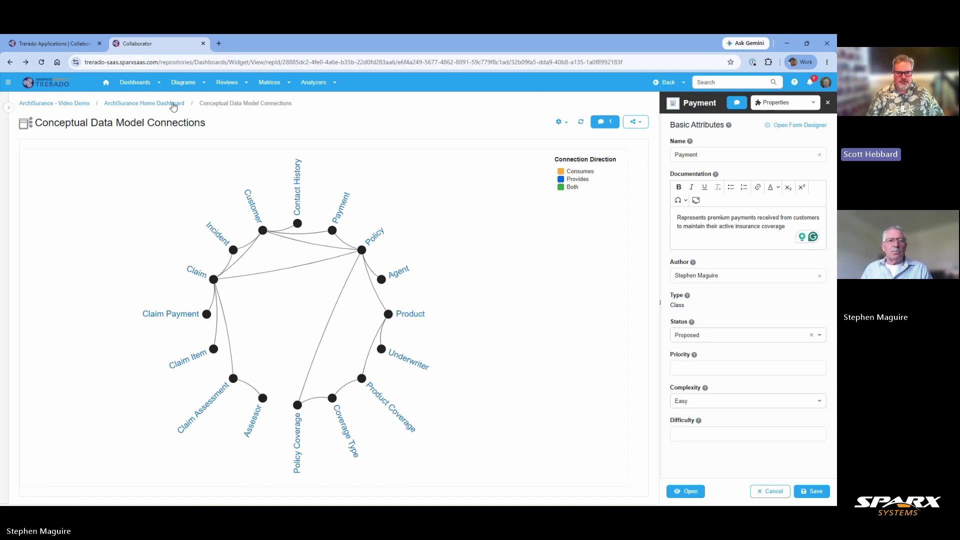
# Return to the ArchiSurance Home Dashboard and look through the Application Components list and the Conceptual Data Model Connections chart.
pyautogui.click(172, 104)
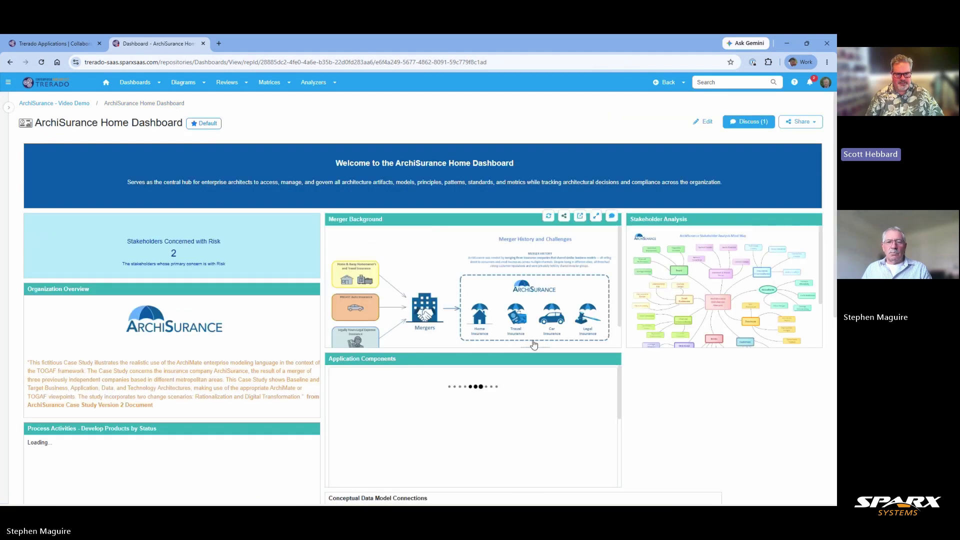
pyautogui.scroll(-5, 699, 300)
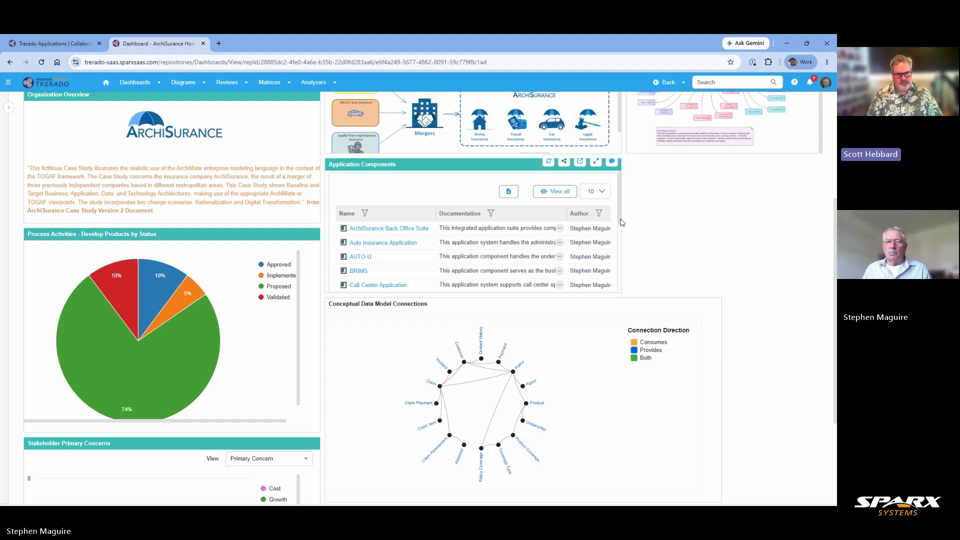
pyautogui.moveTo(622, 221); pyautogui.dragTo(620, 223)
pyautogui.scroll(-3, 619, 218)
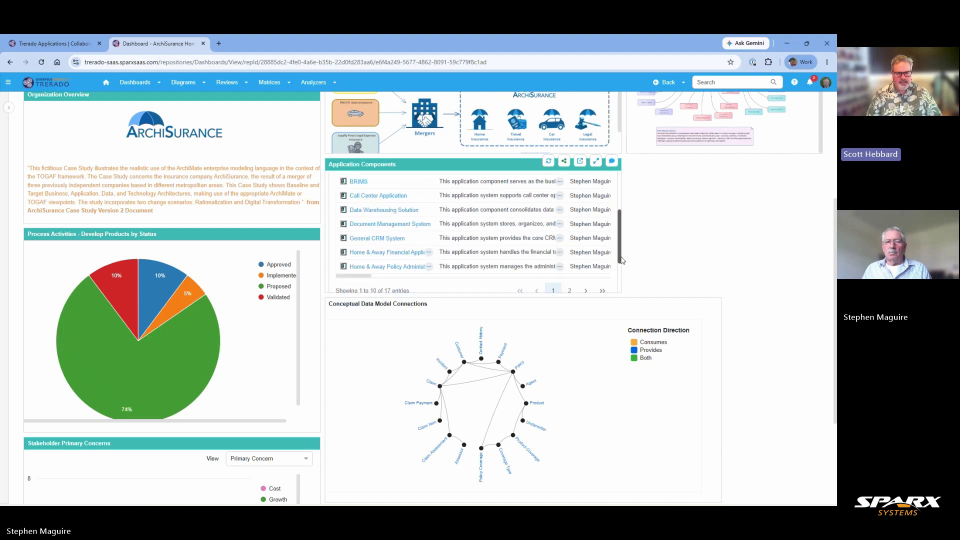
pyautogui.scroll(3, 623, 211)
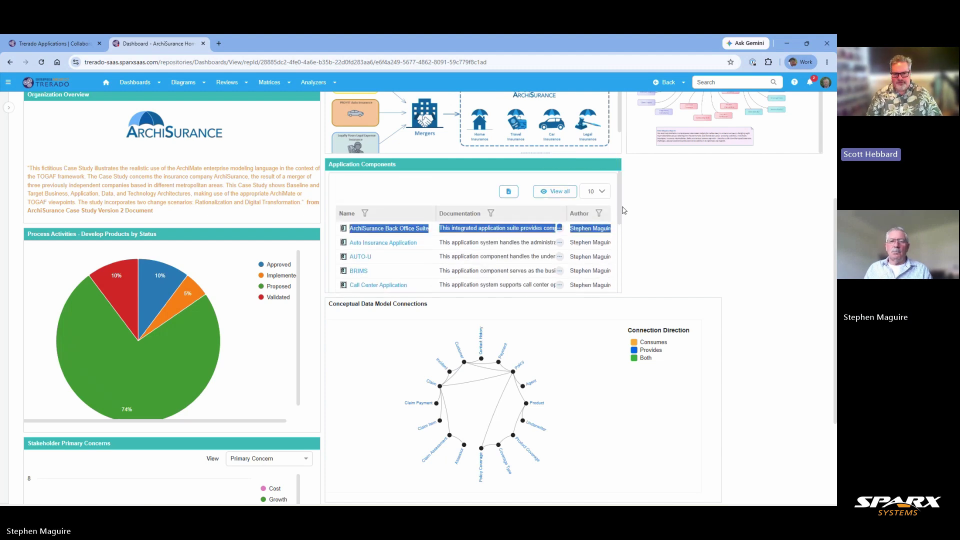